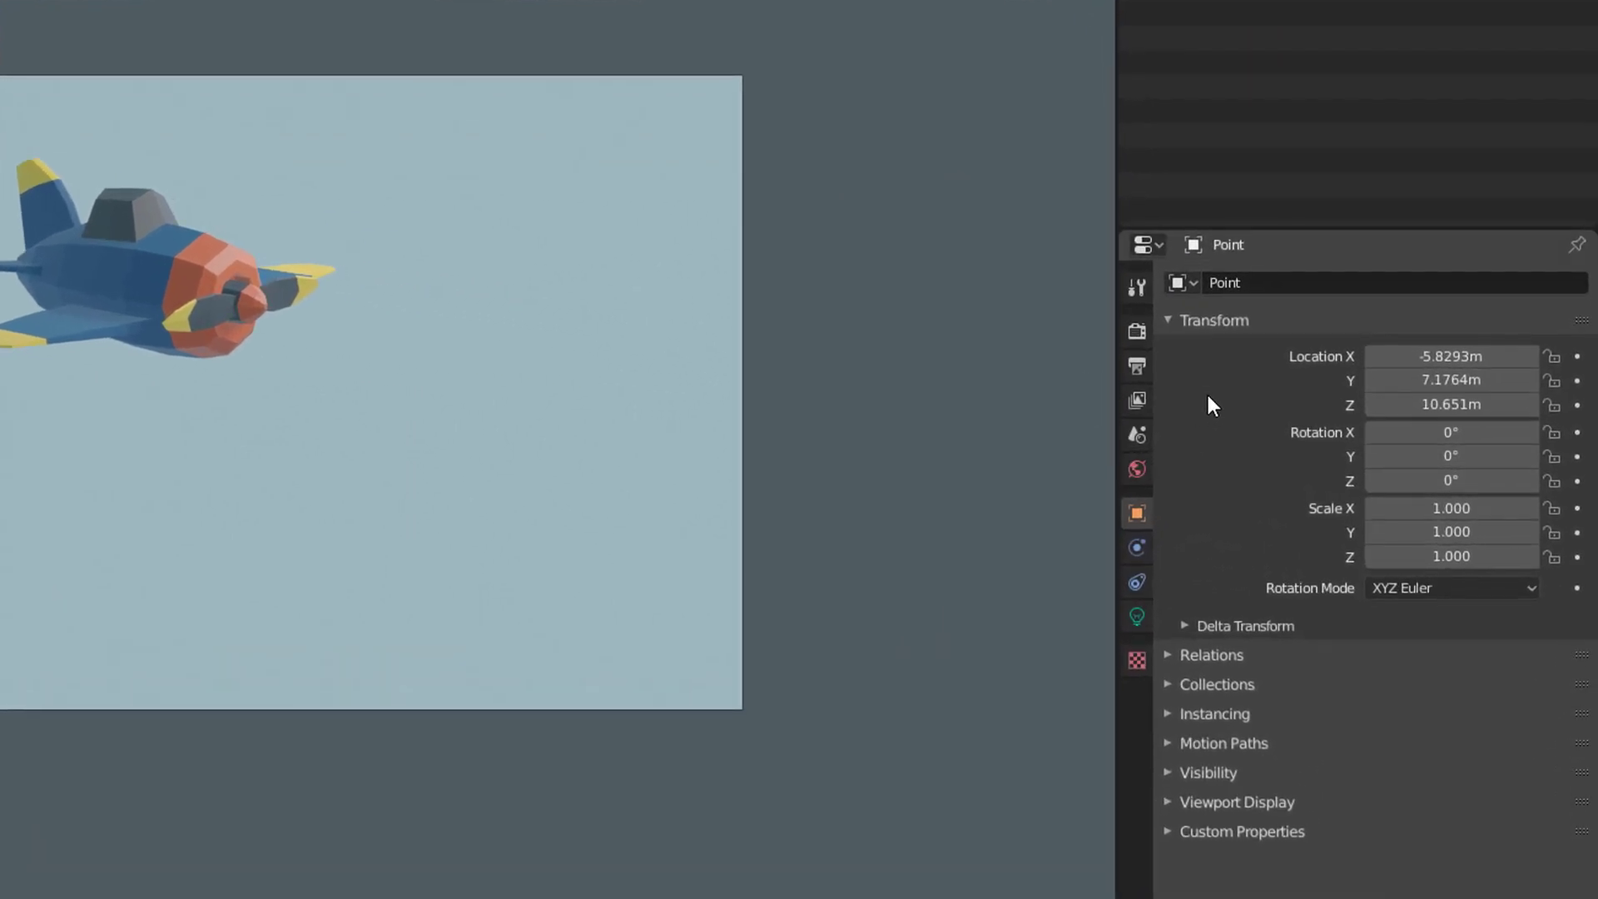
Bring up the Eevee render settings (64 render, 16 viewport samples), after a glance at Output.
left_click(1153, 335)
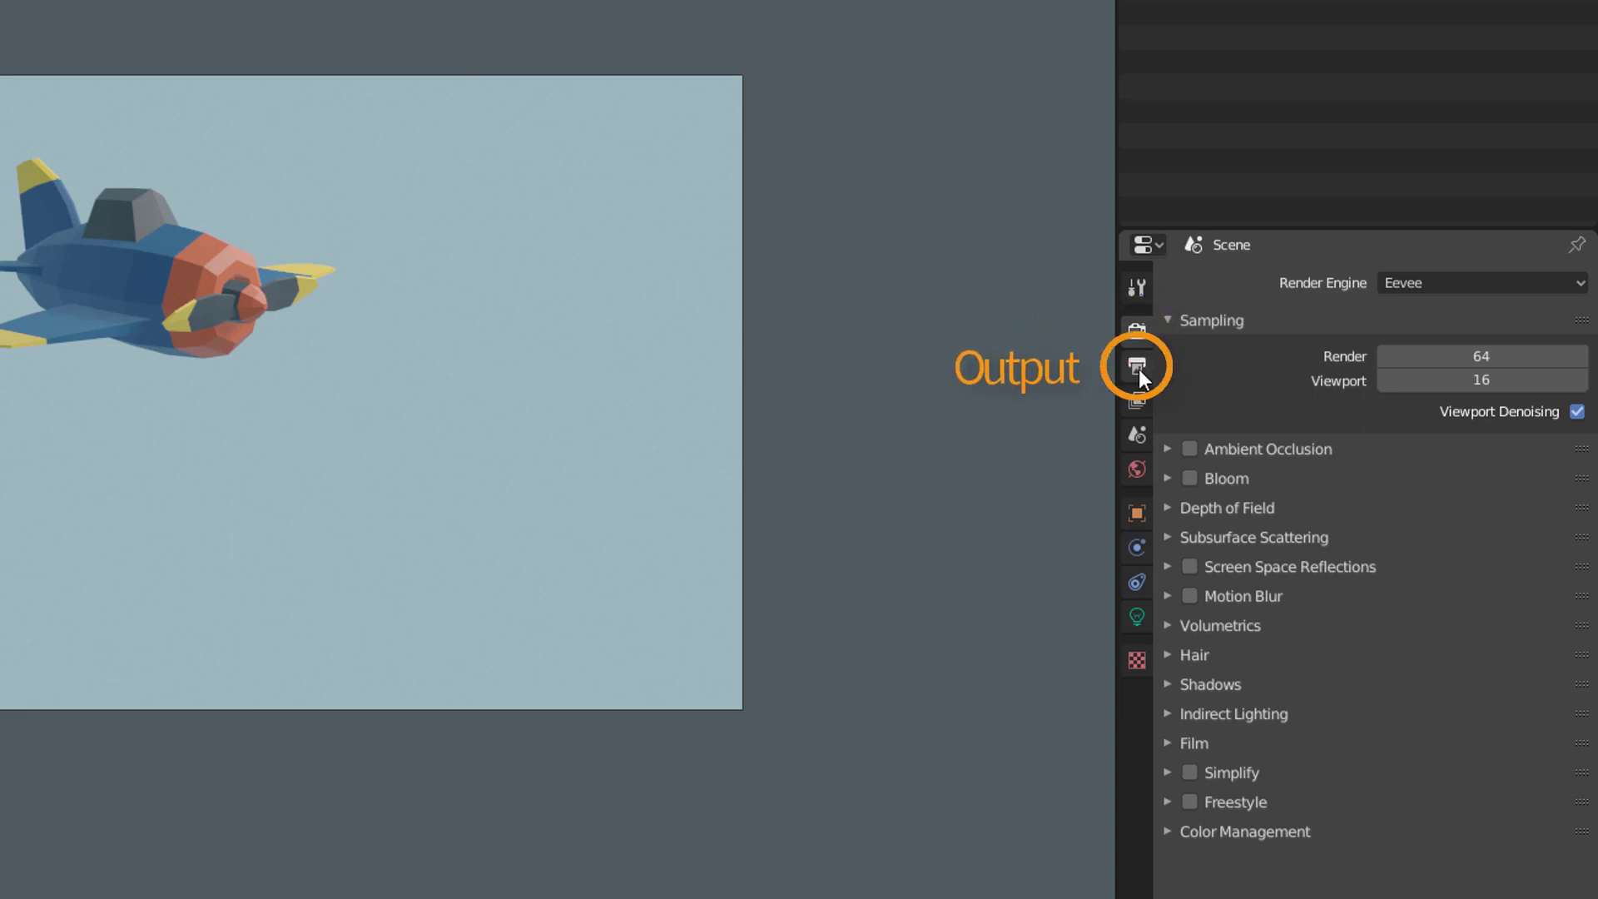
left_click(1138, 367)
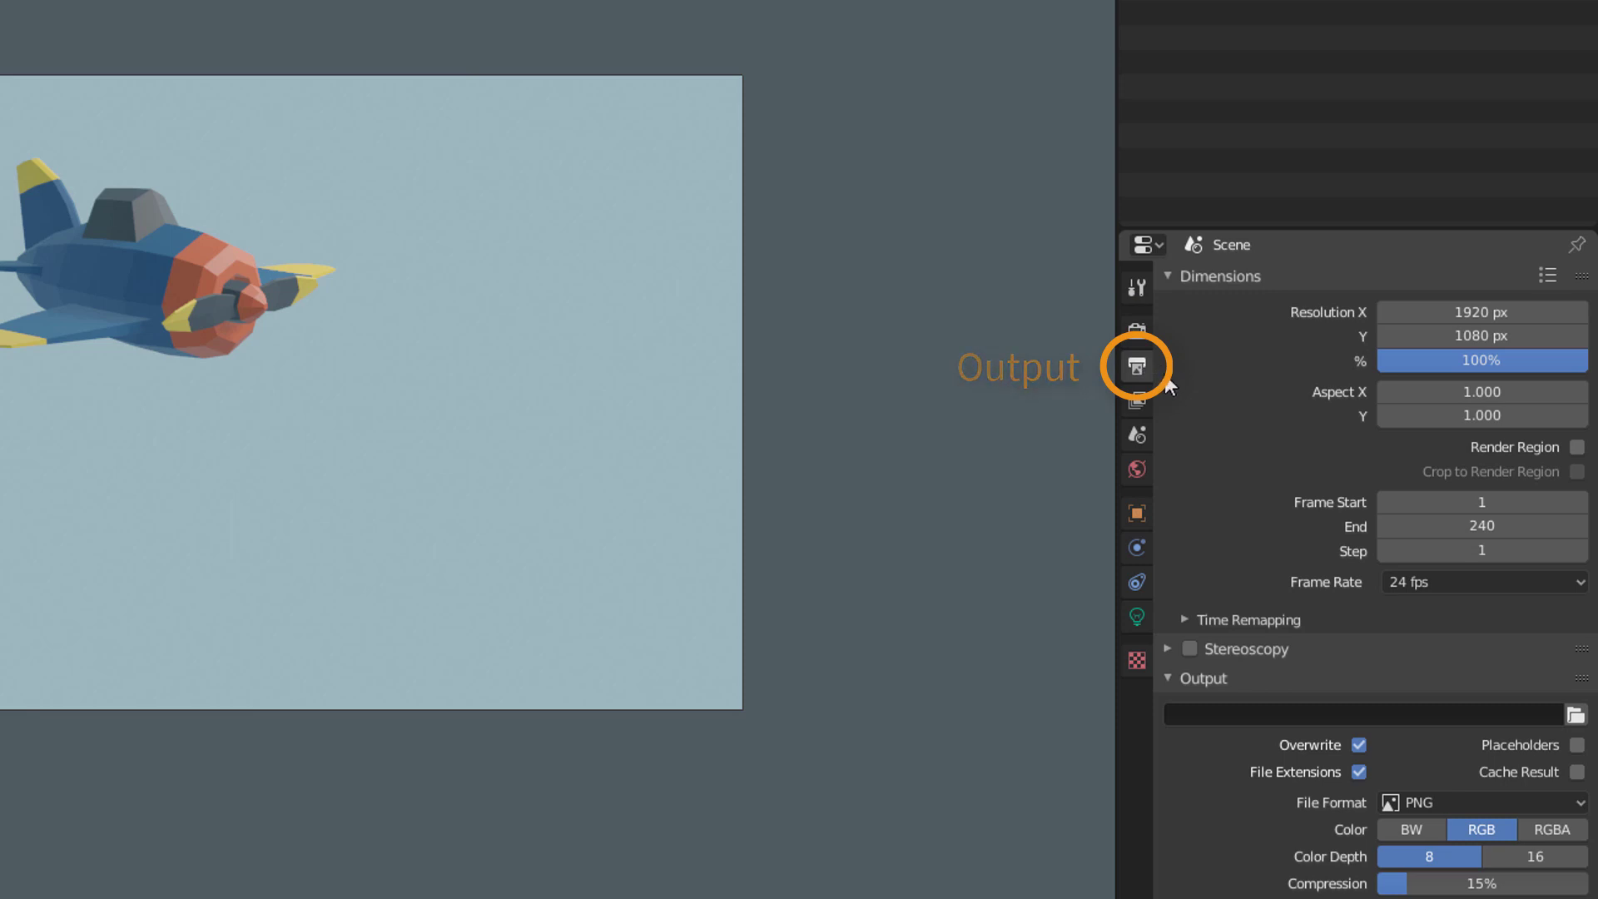
left_click(1139, 333)
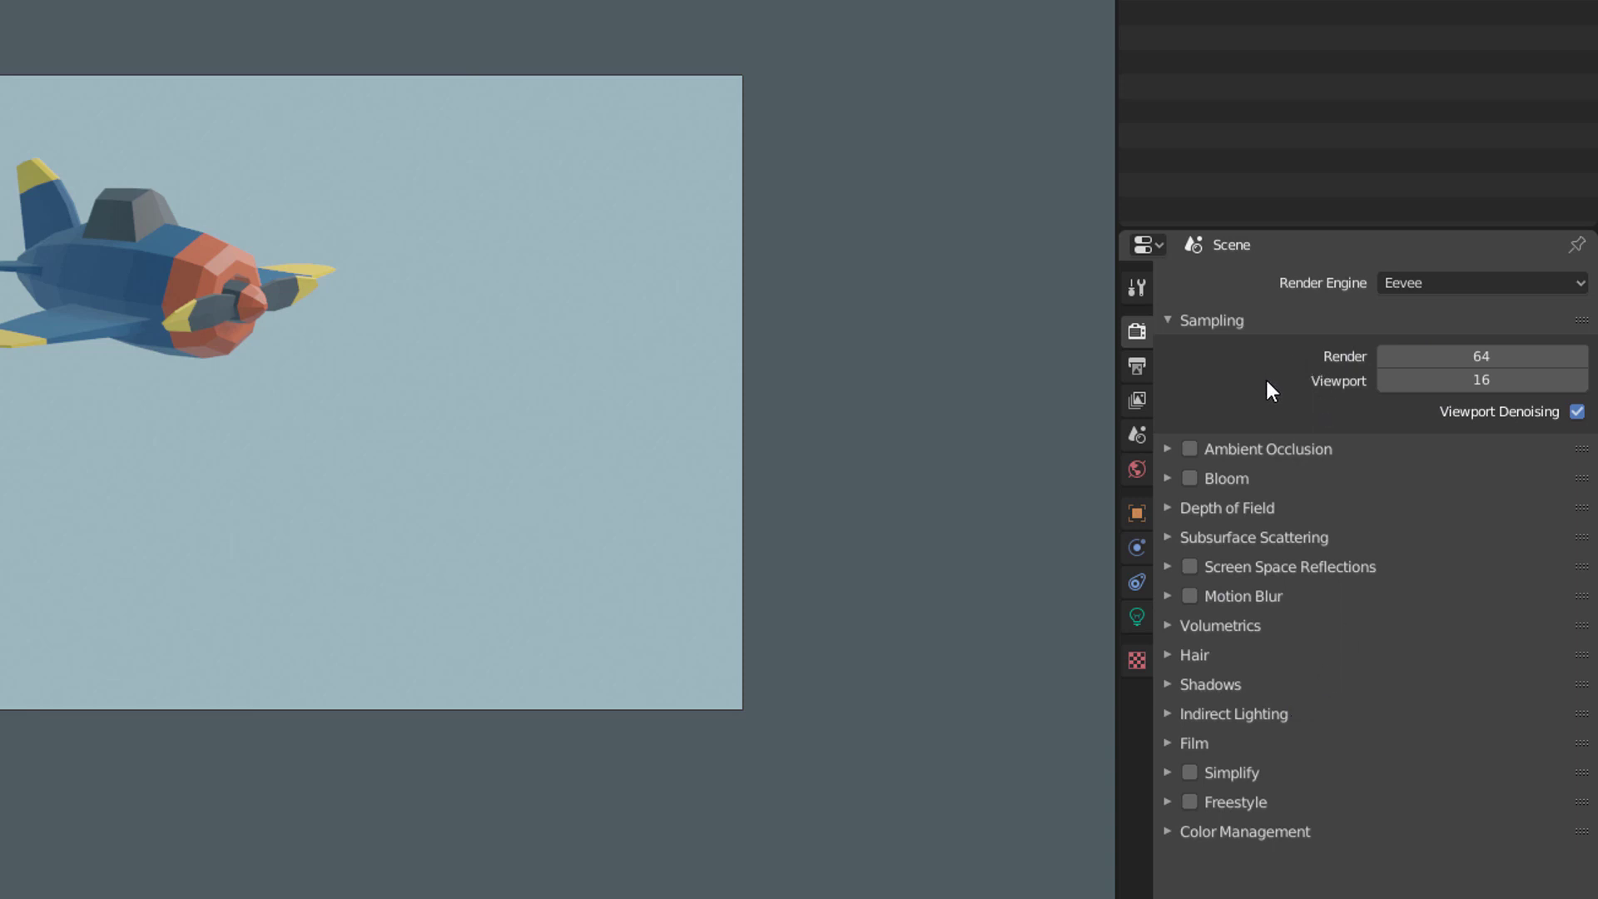
Enable Ambient Occlusion, toggling it off and on to compare, then view Output properties.
left_click(1190, 449)
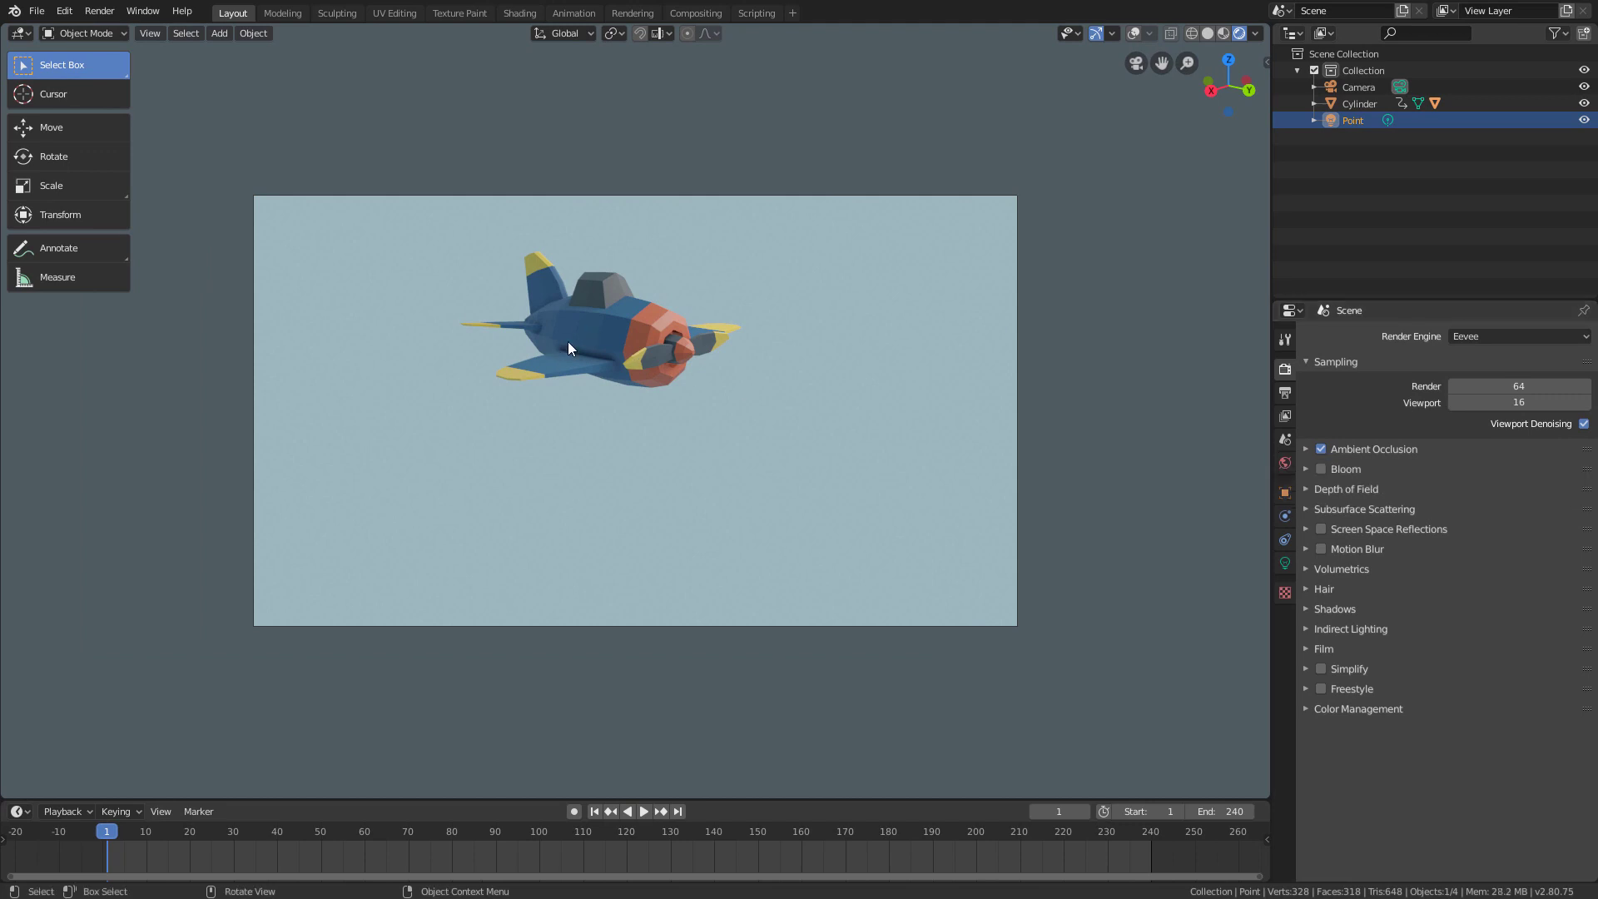
left_click(1321, 449)
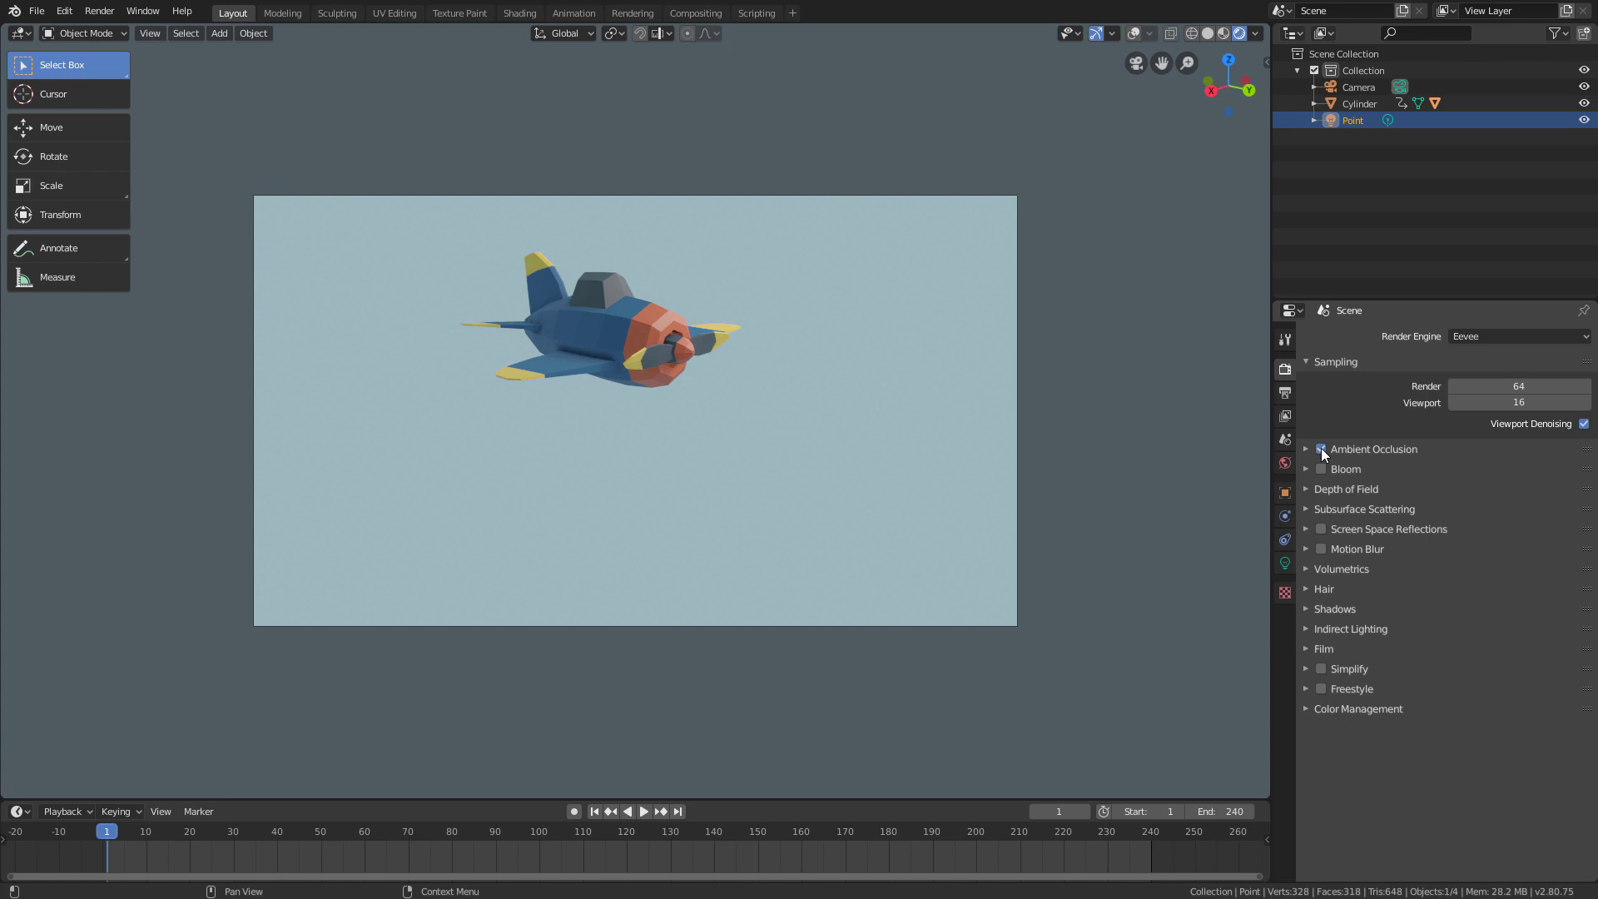
left_click(1321, 449)
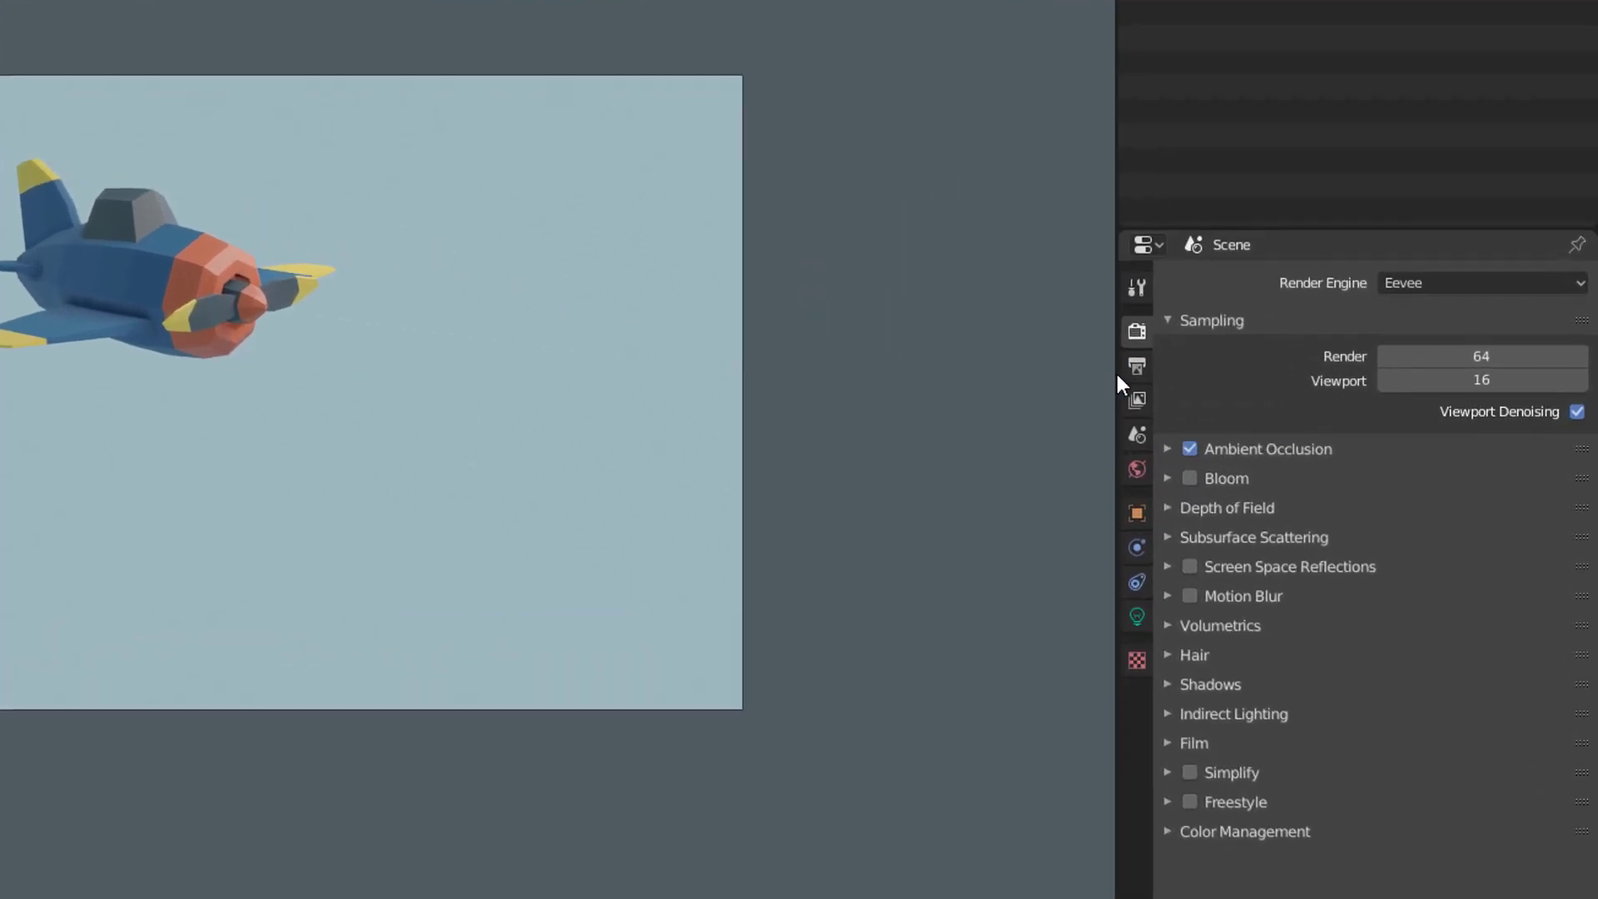
left_click(1135, 367)
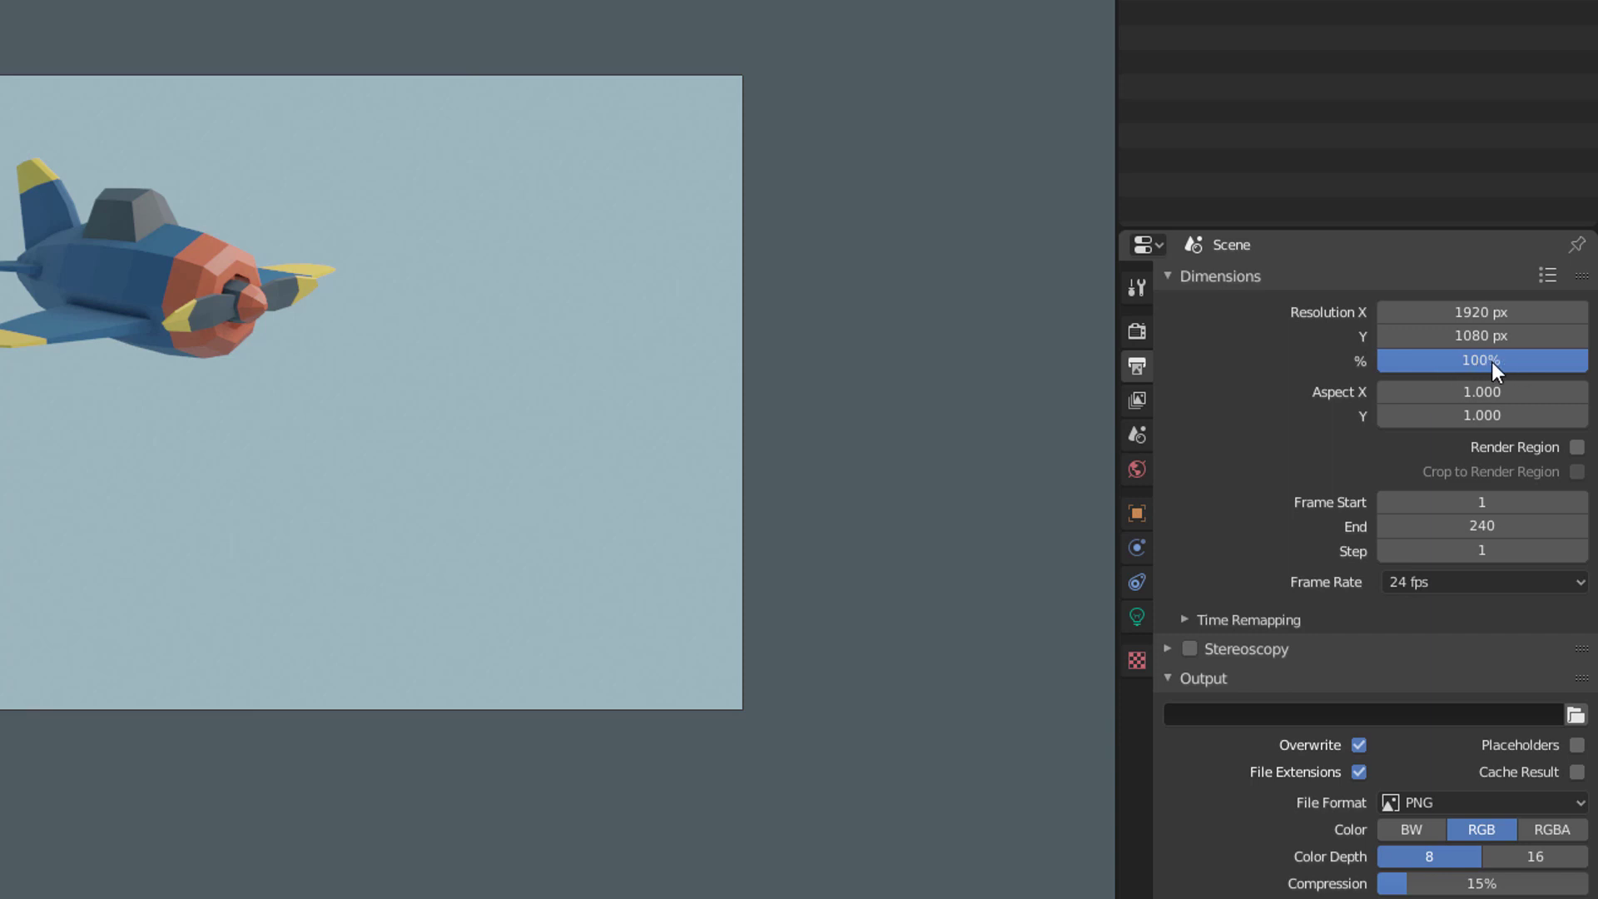
Set the render resolution scale to 50% of the 1920×1080 base.
mouse_move(1493, 362)
left_mouse_down()
mouse_move(1348, 362)
mouse_move(1498, 366)
mouse_move(1466, 363)
left_mouse_up()
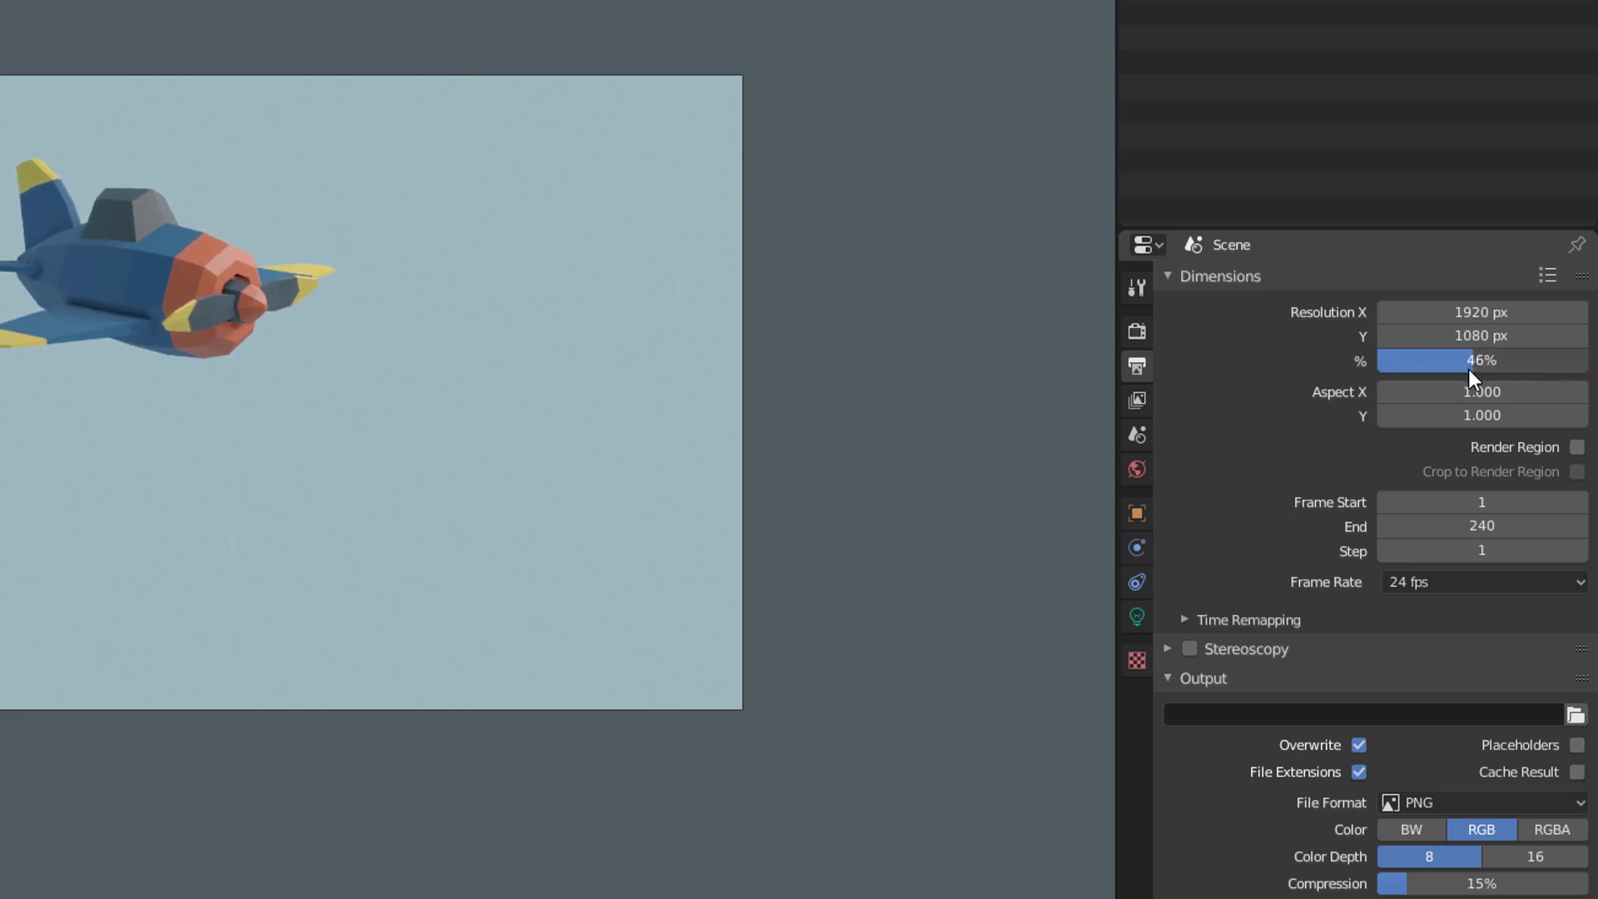
left_click(1467, 368)
type("50")
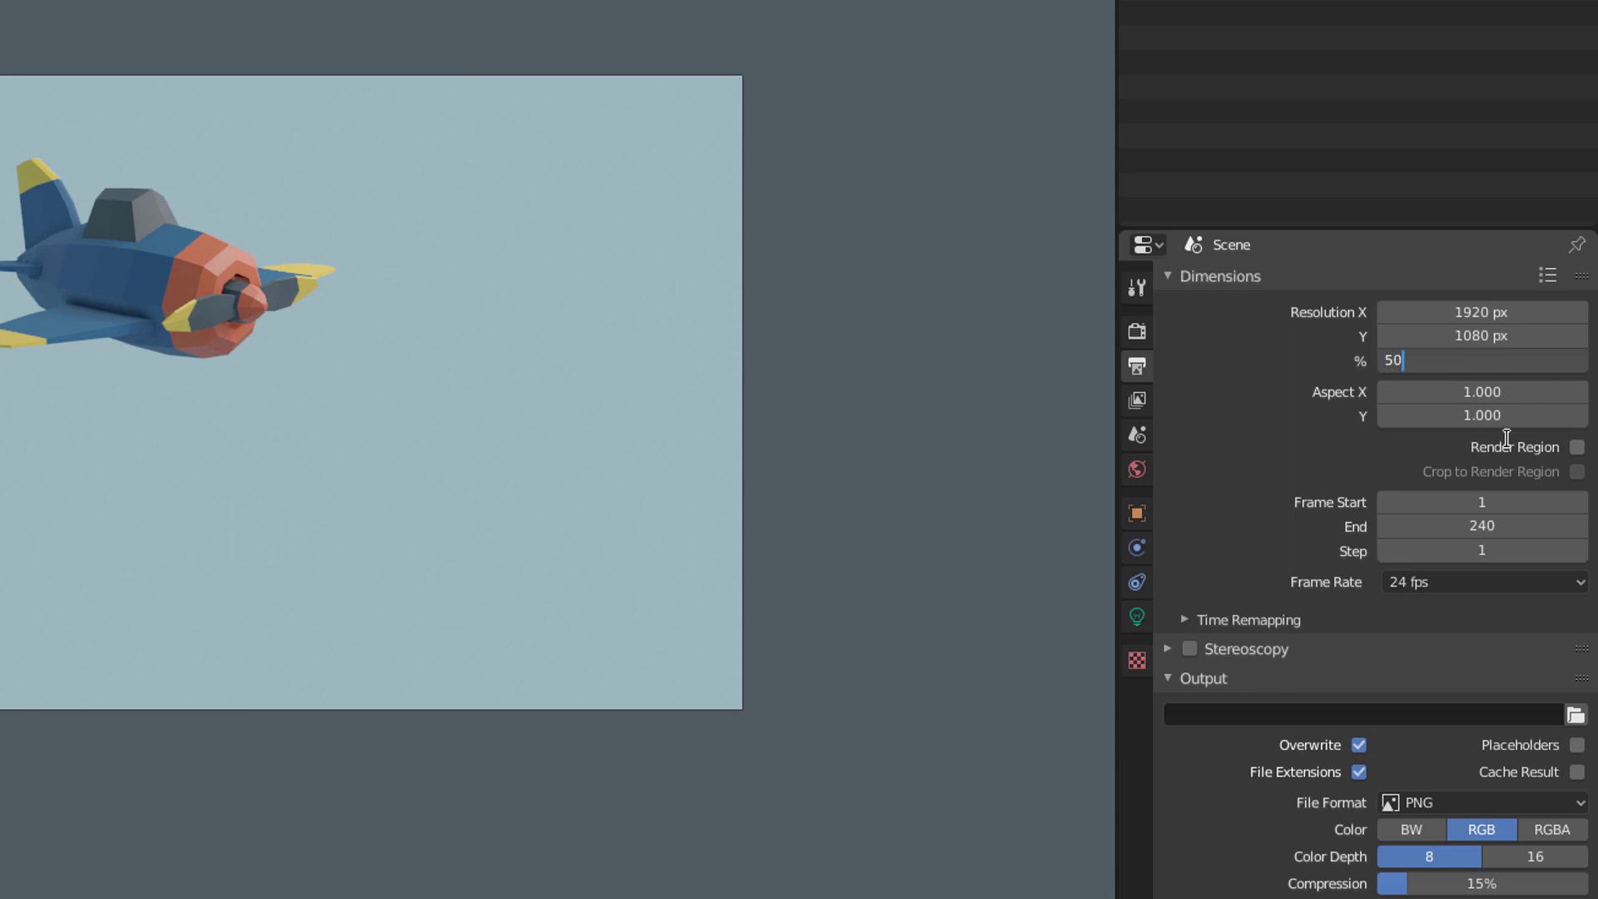
key("Return")
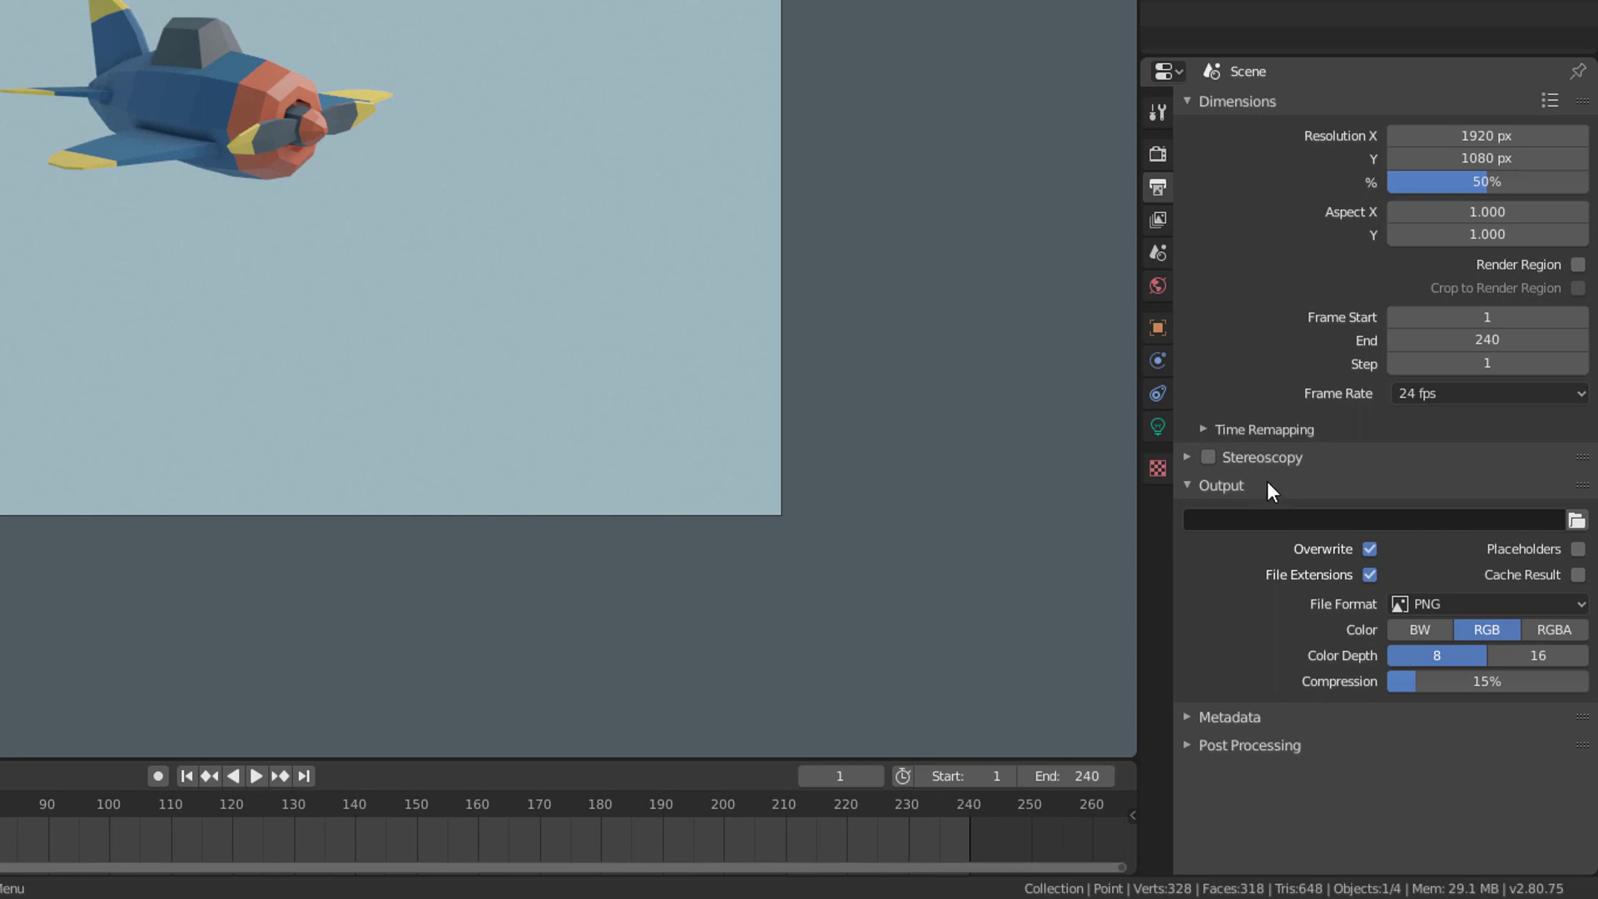
Set the render output path to a file named 'Airplane Animation' on the Desktop.
left_click(1210, 489)
left_click(1208, 489)
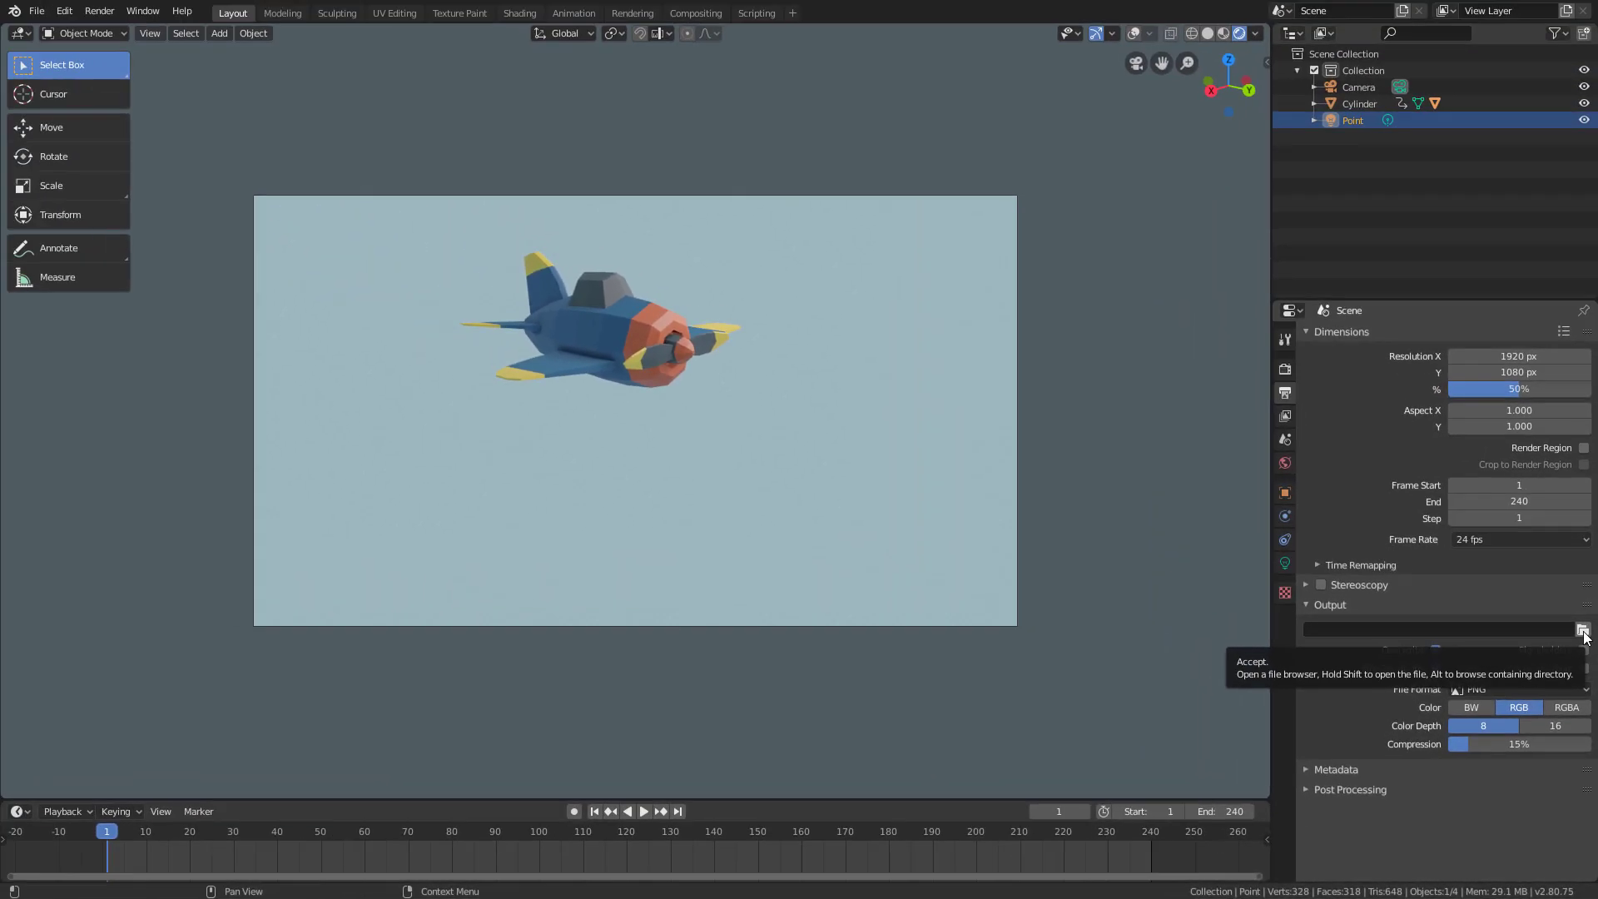
left_click(1583, 630)
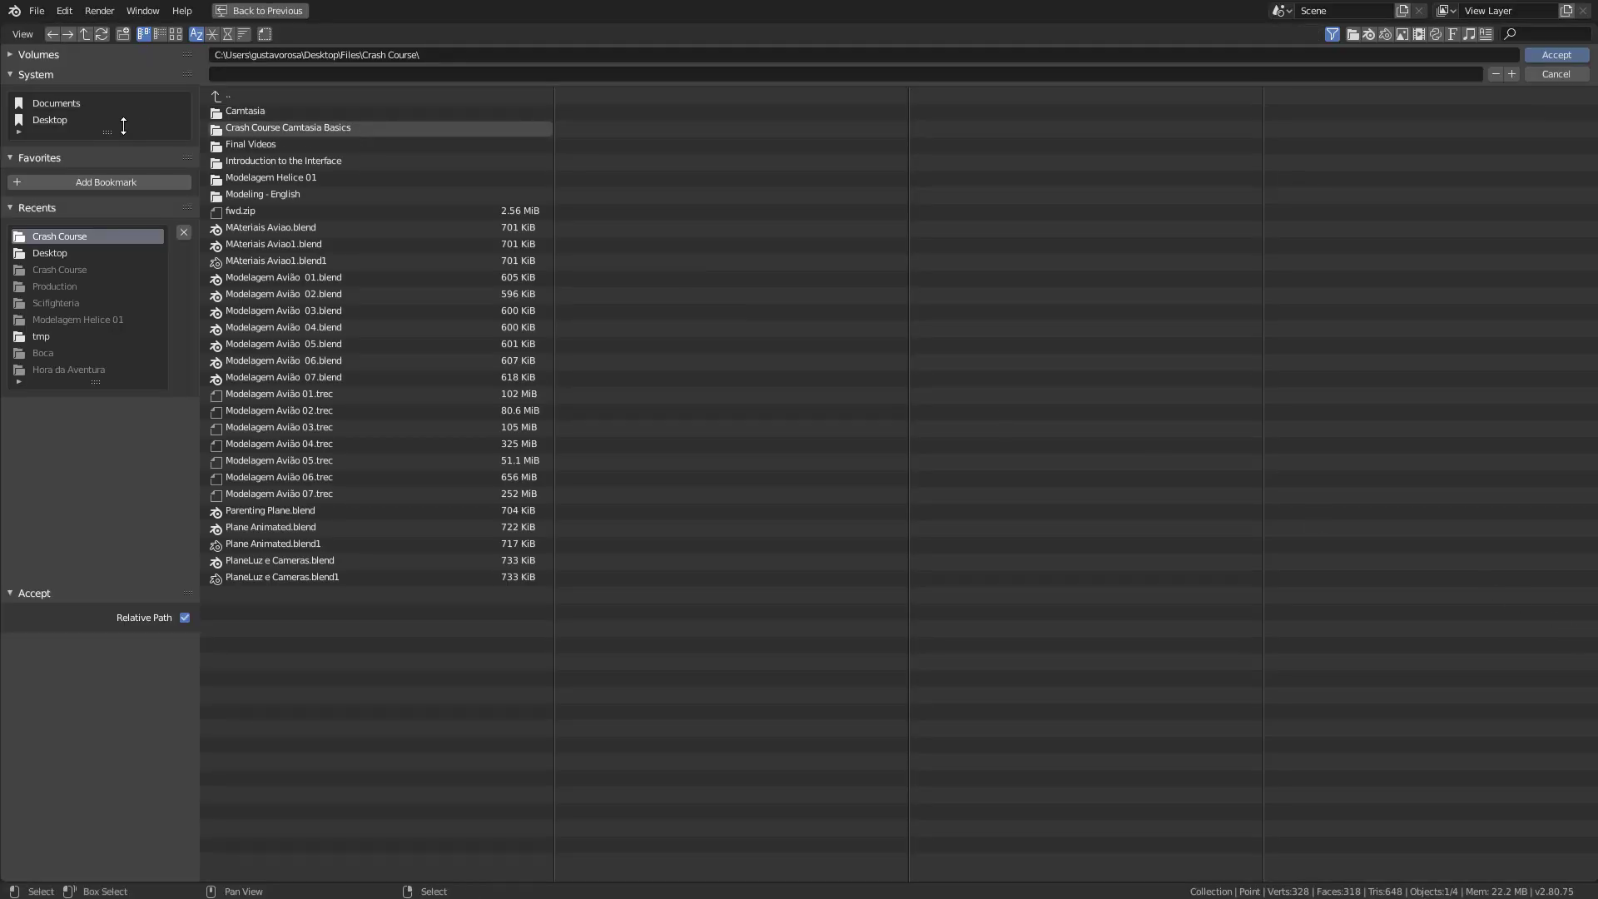
left_click(60, 123)
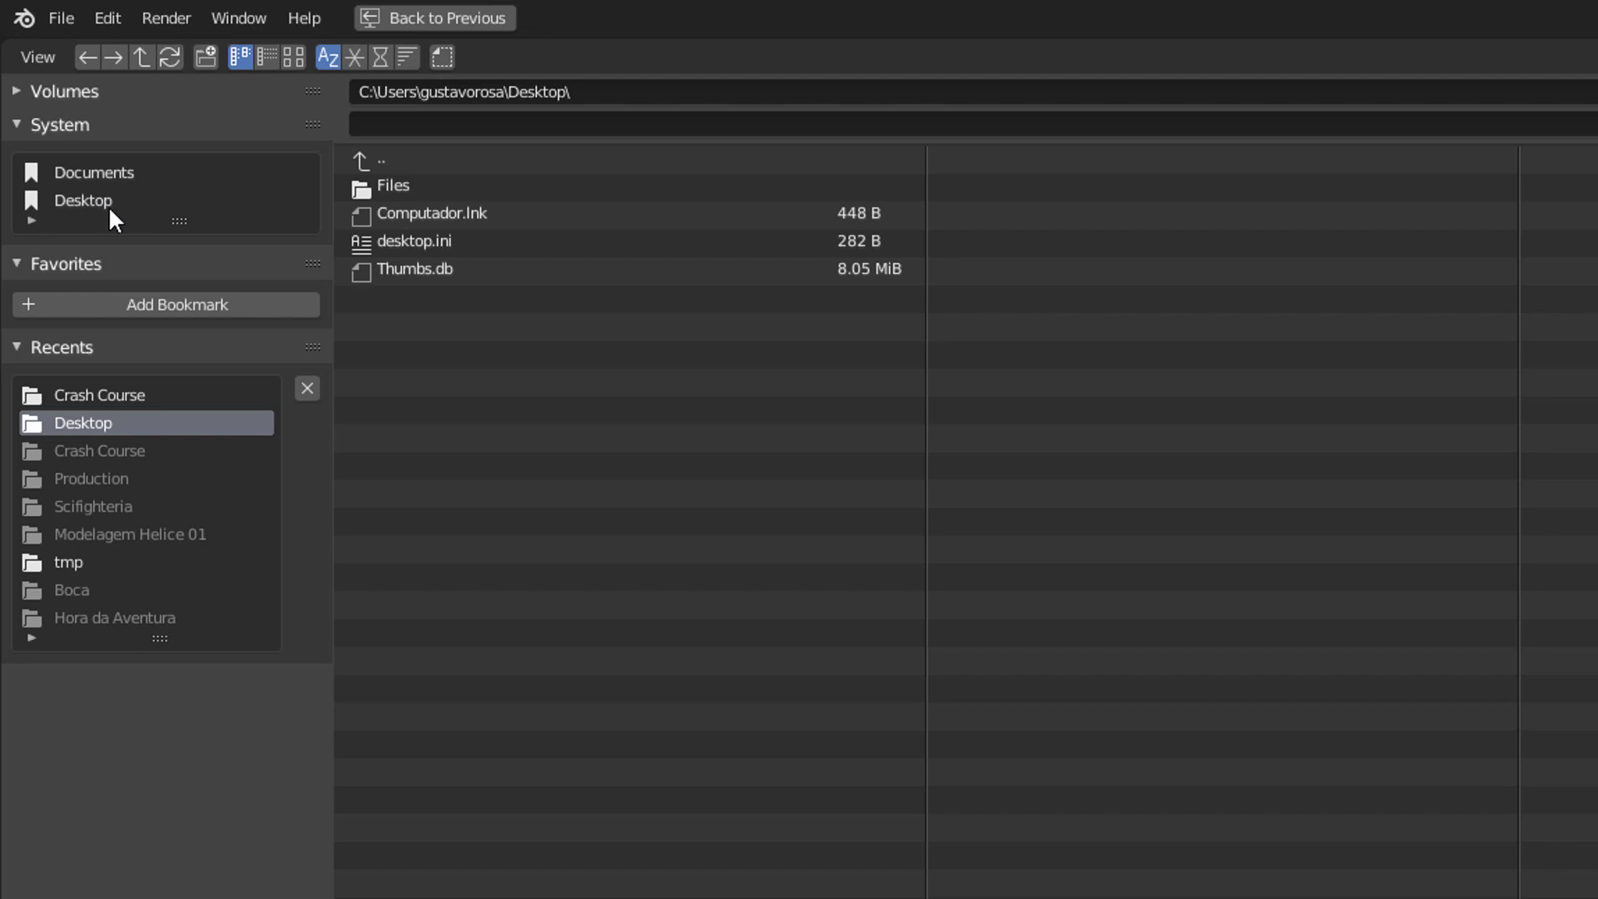
left_click(476, 128)
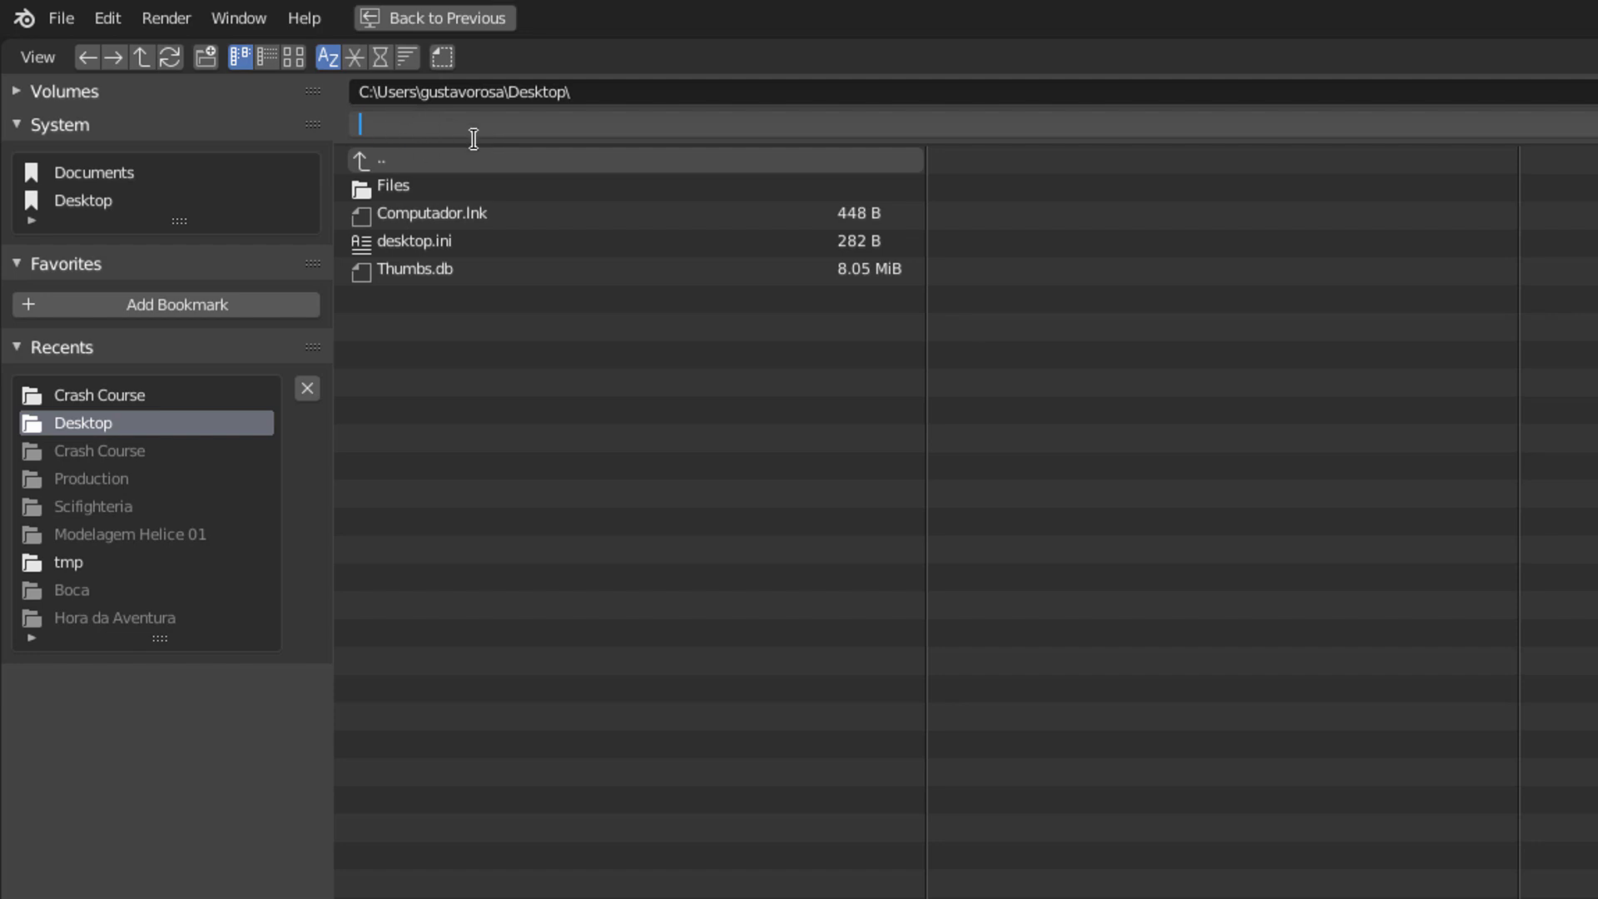
type("Airplane Animation")
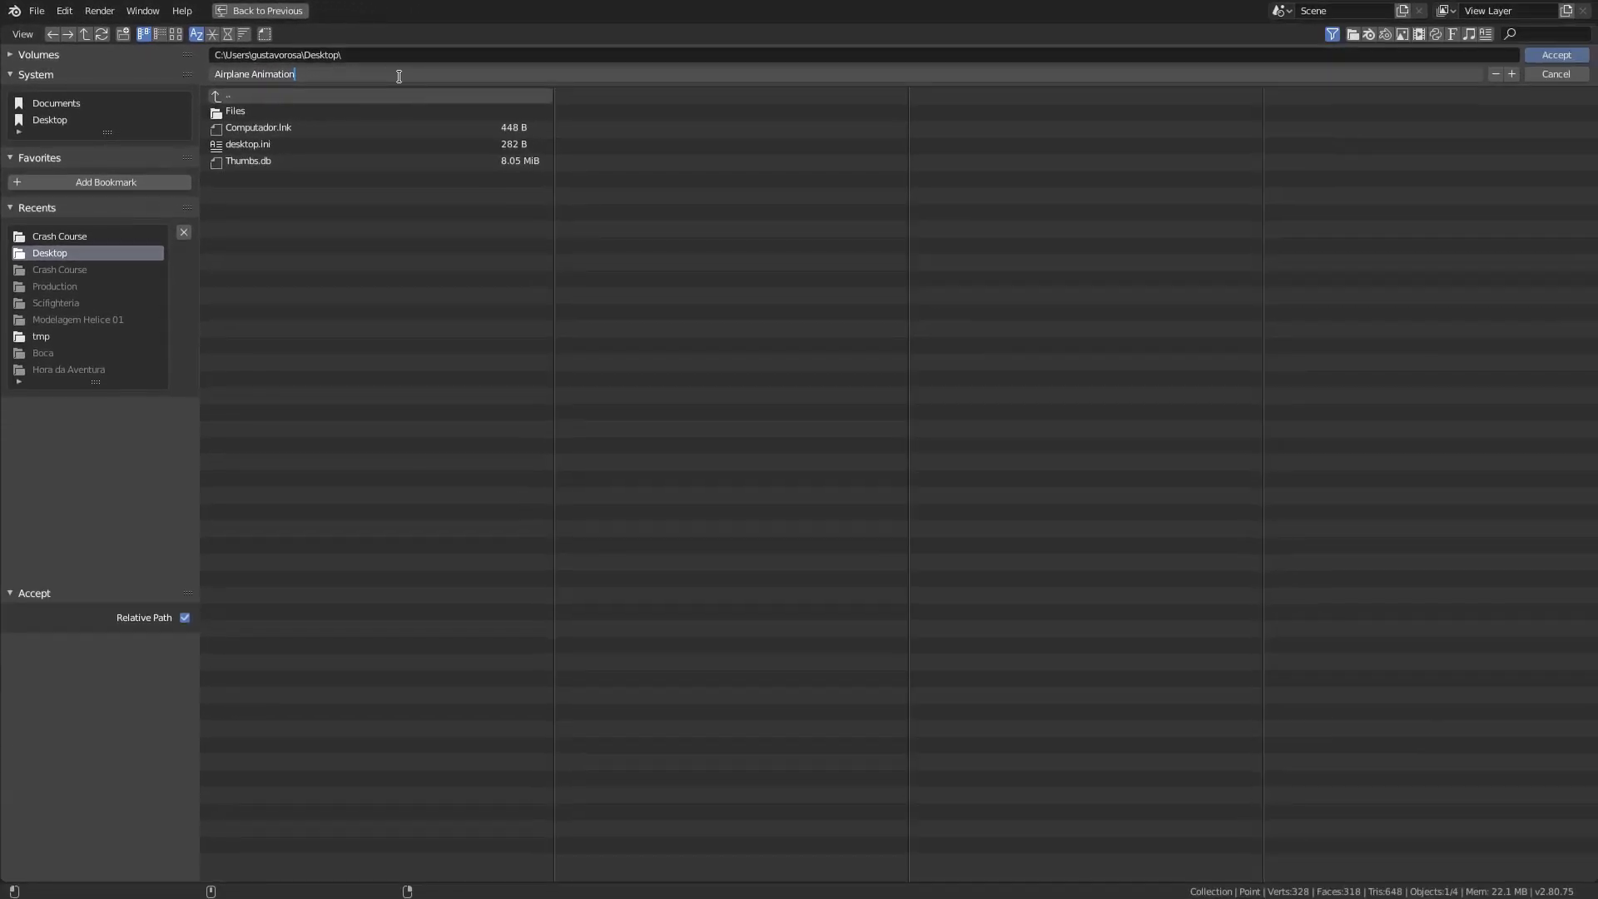
left_click(1549, 59)
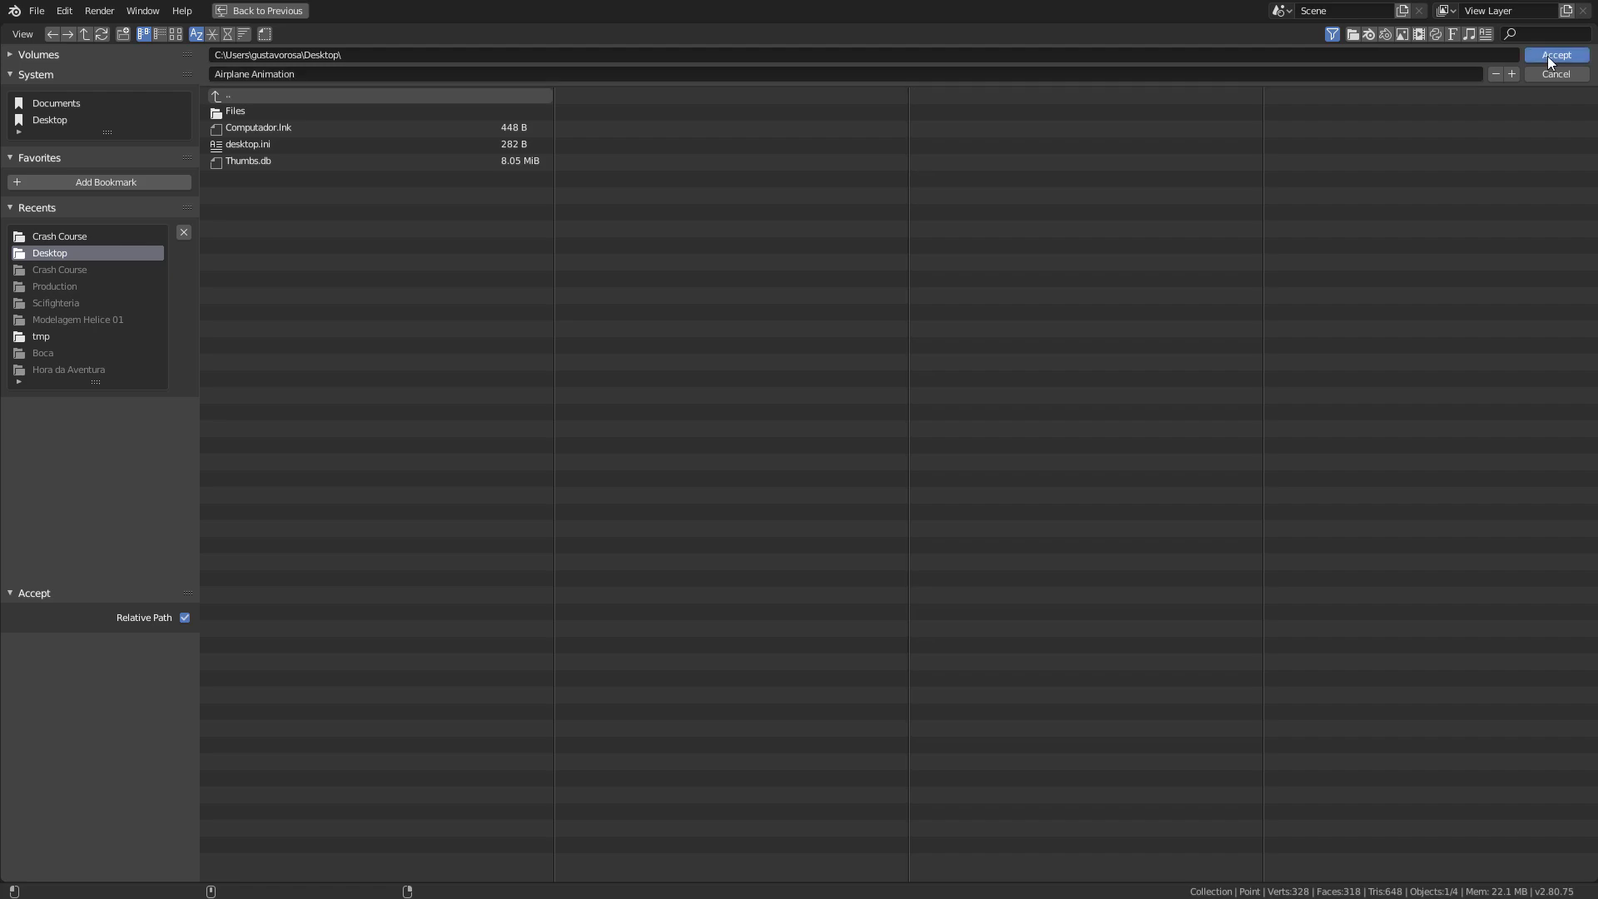
left_click(1547, 55)
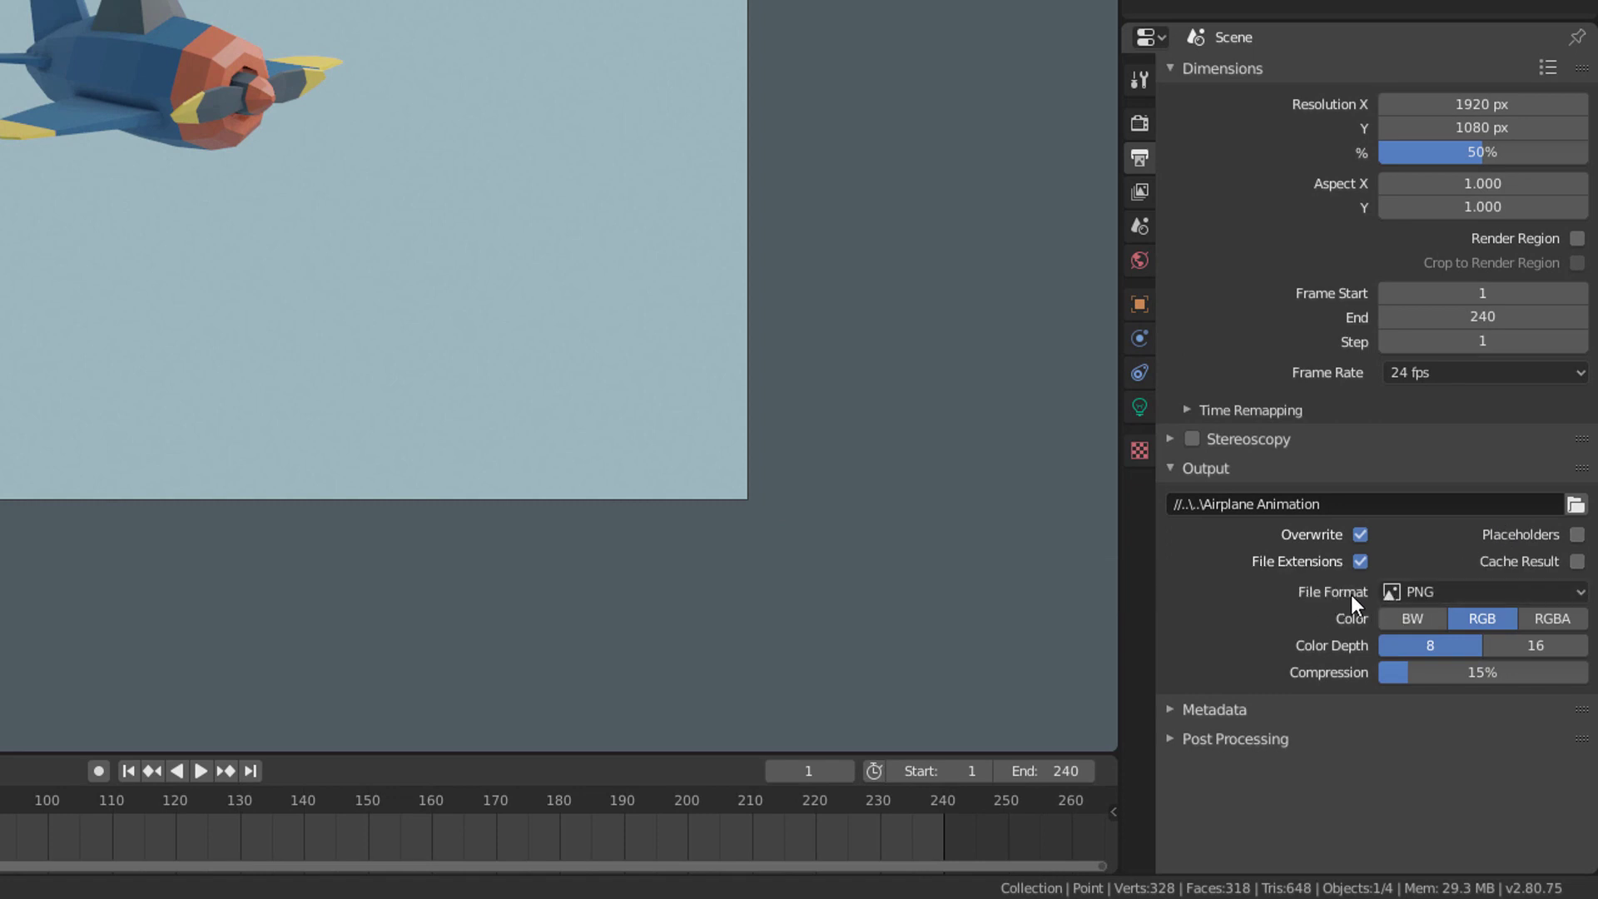
Set the output file format to FFmpeg video with an MPEG-4 container.
left_click(1453, 589)
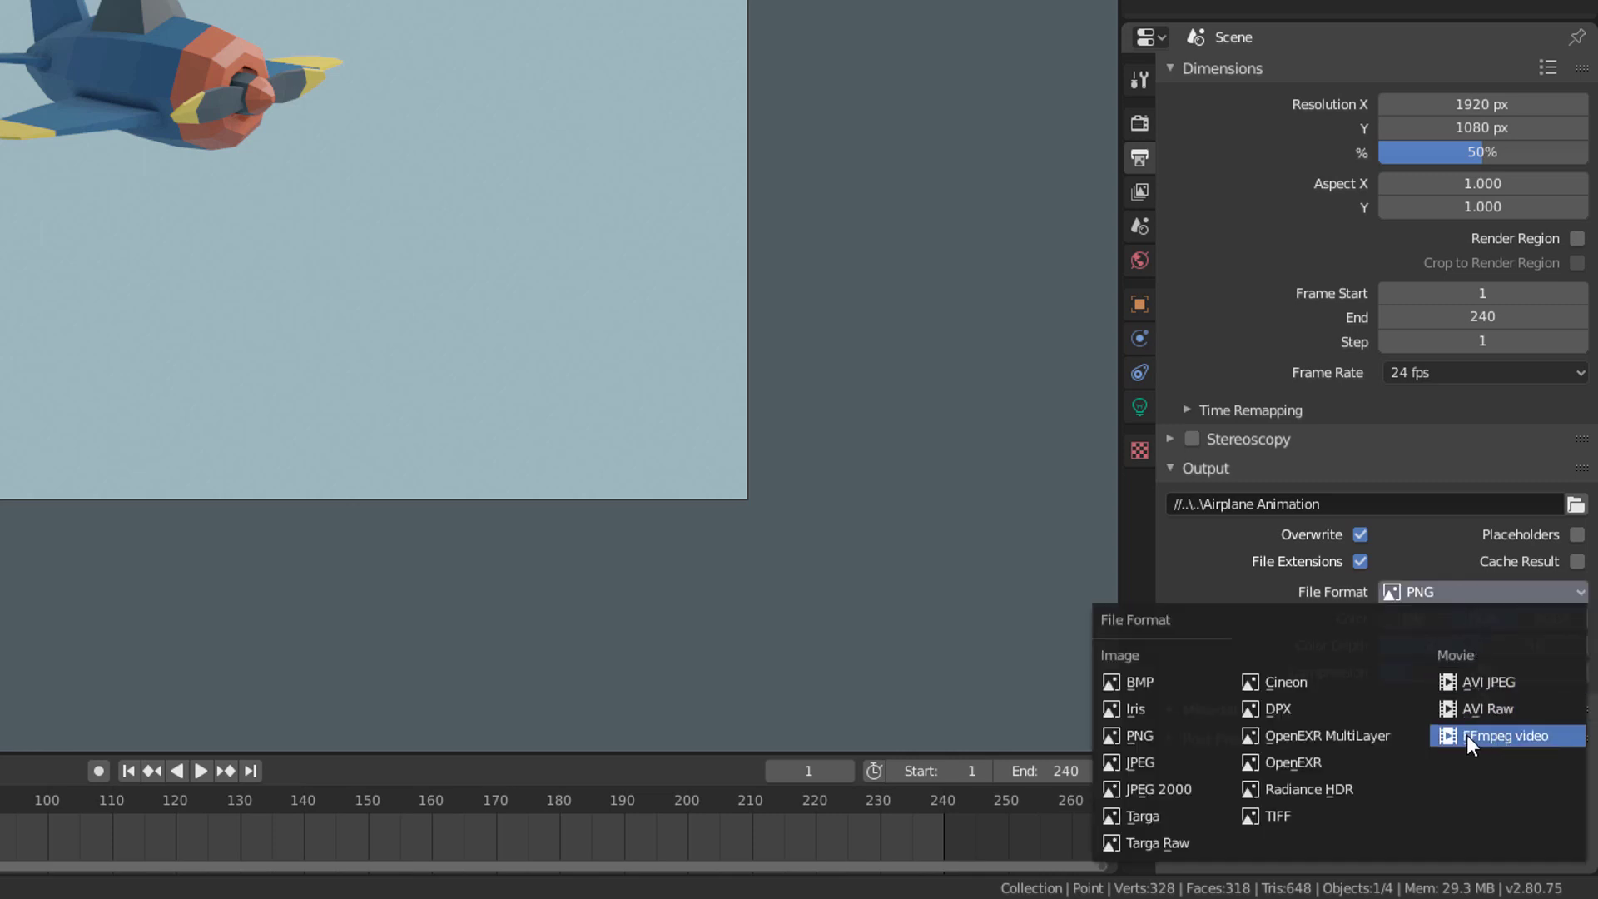
left_click(1516, 740)
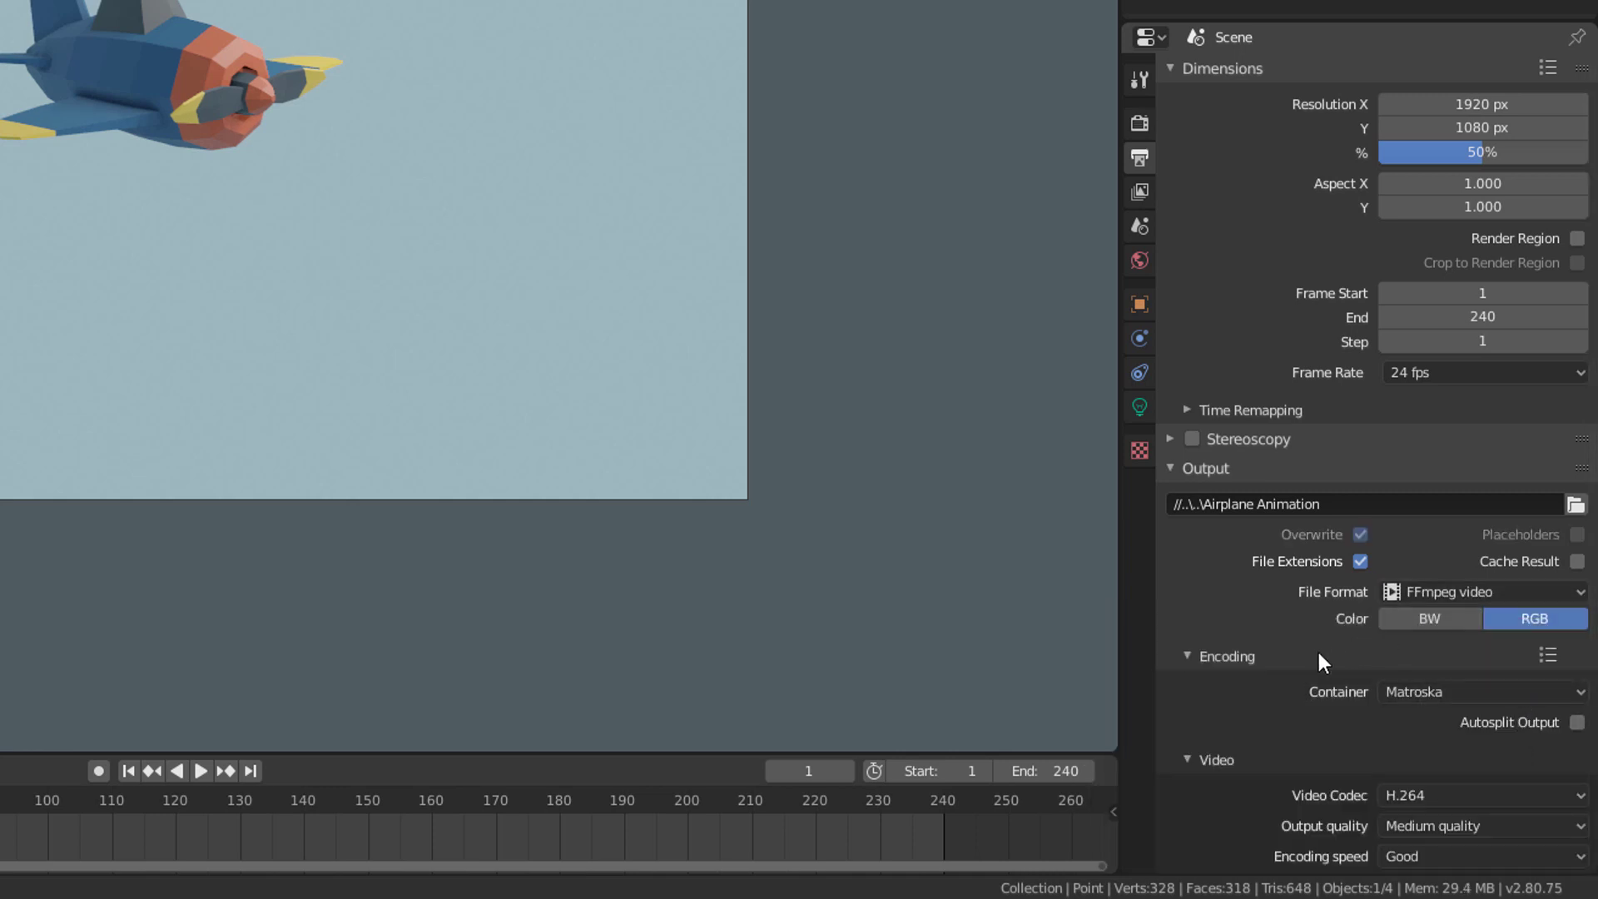
left_click(1262, 664)
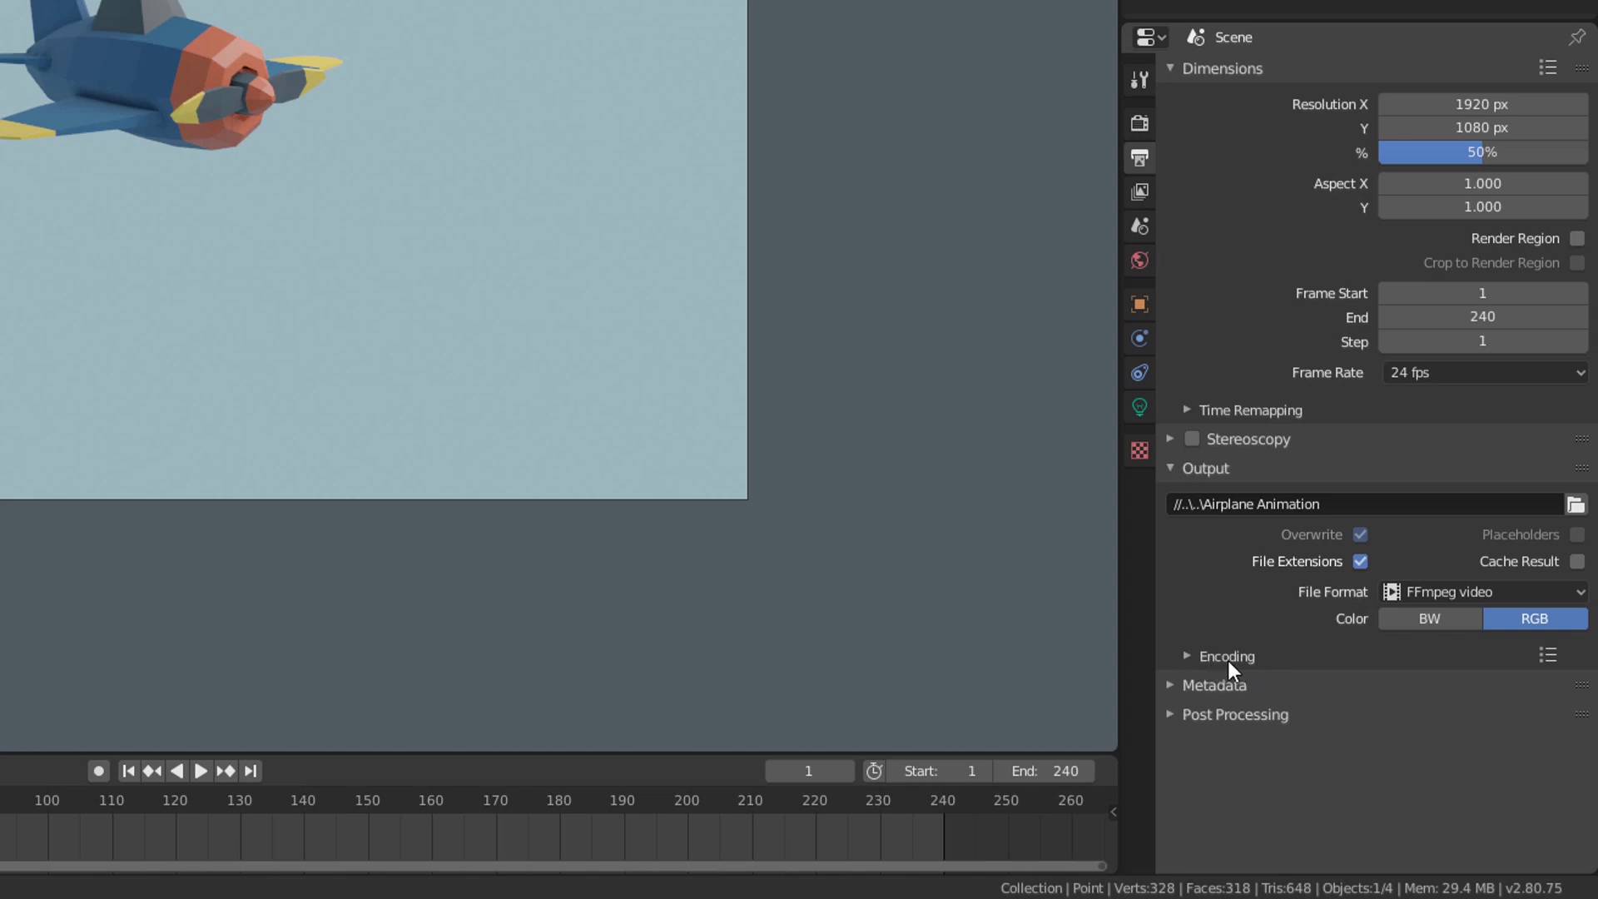
left_click(1233, 658)
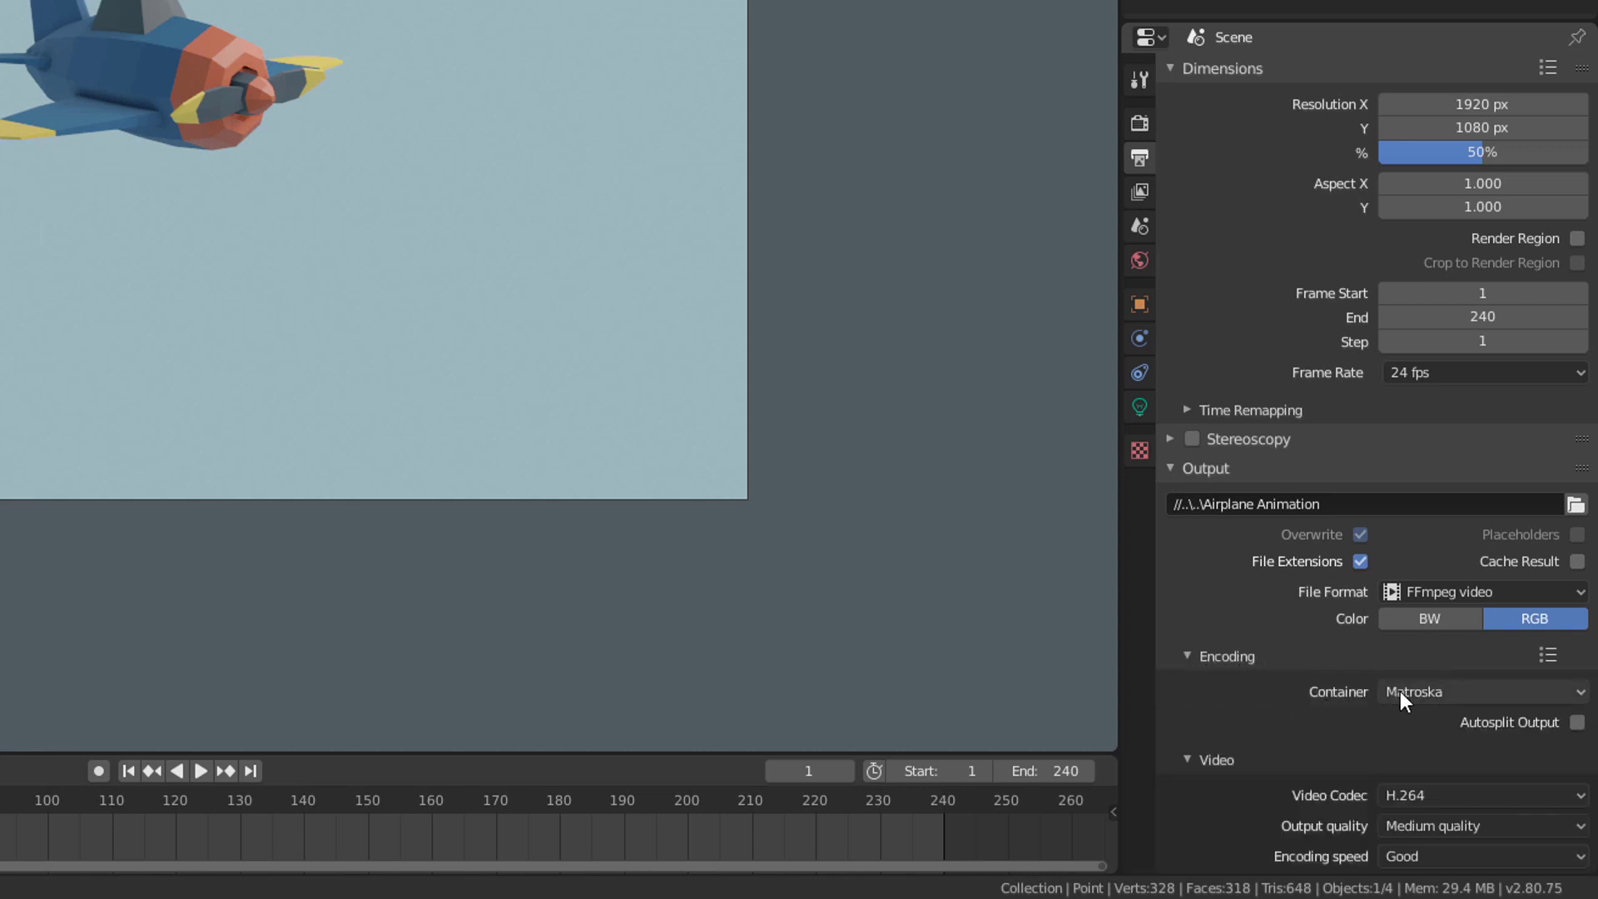
left_click(1485, 693)
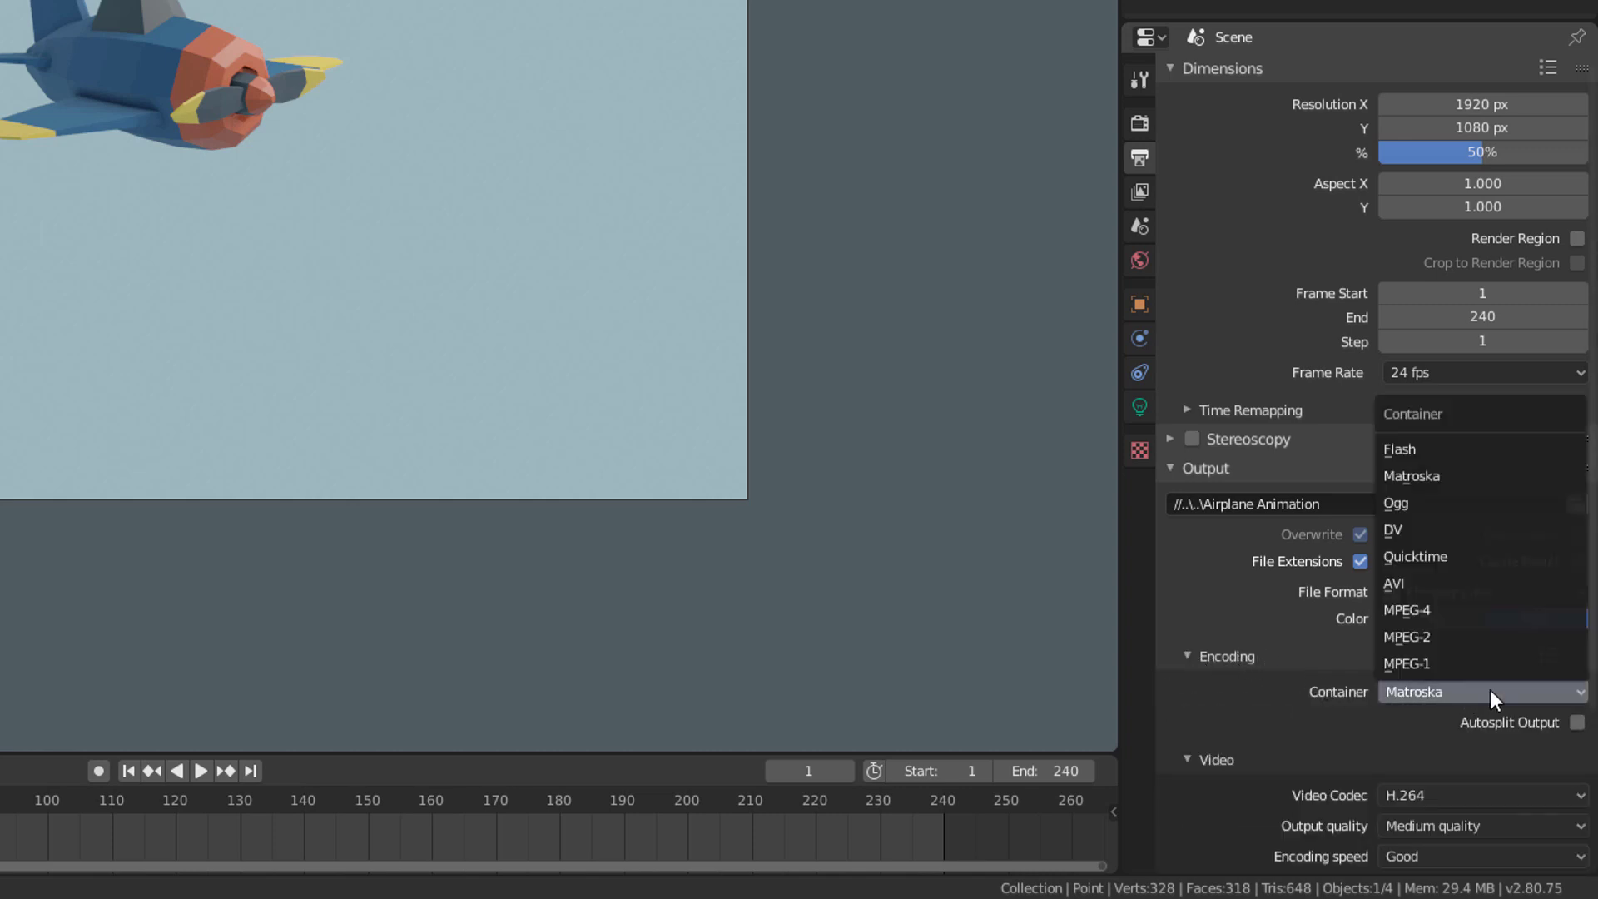
left_click(1480, 616)
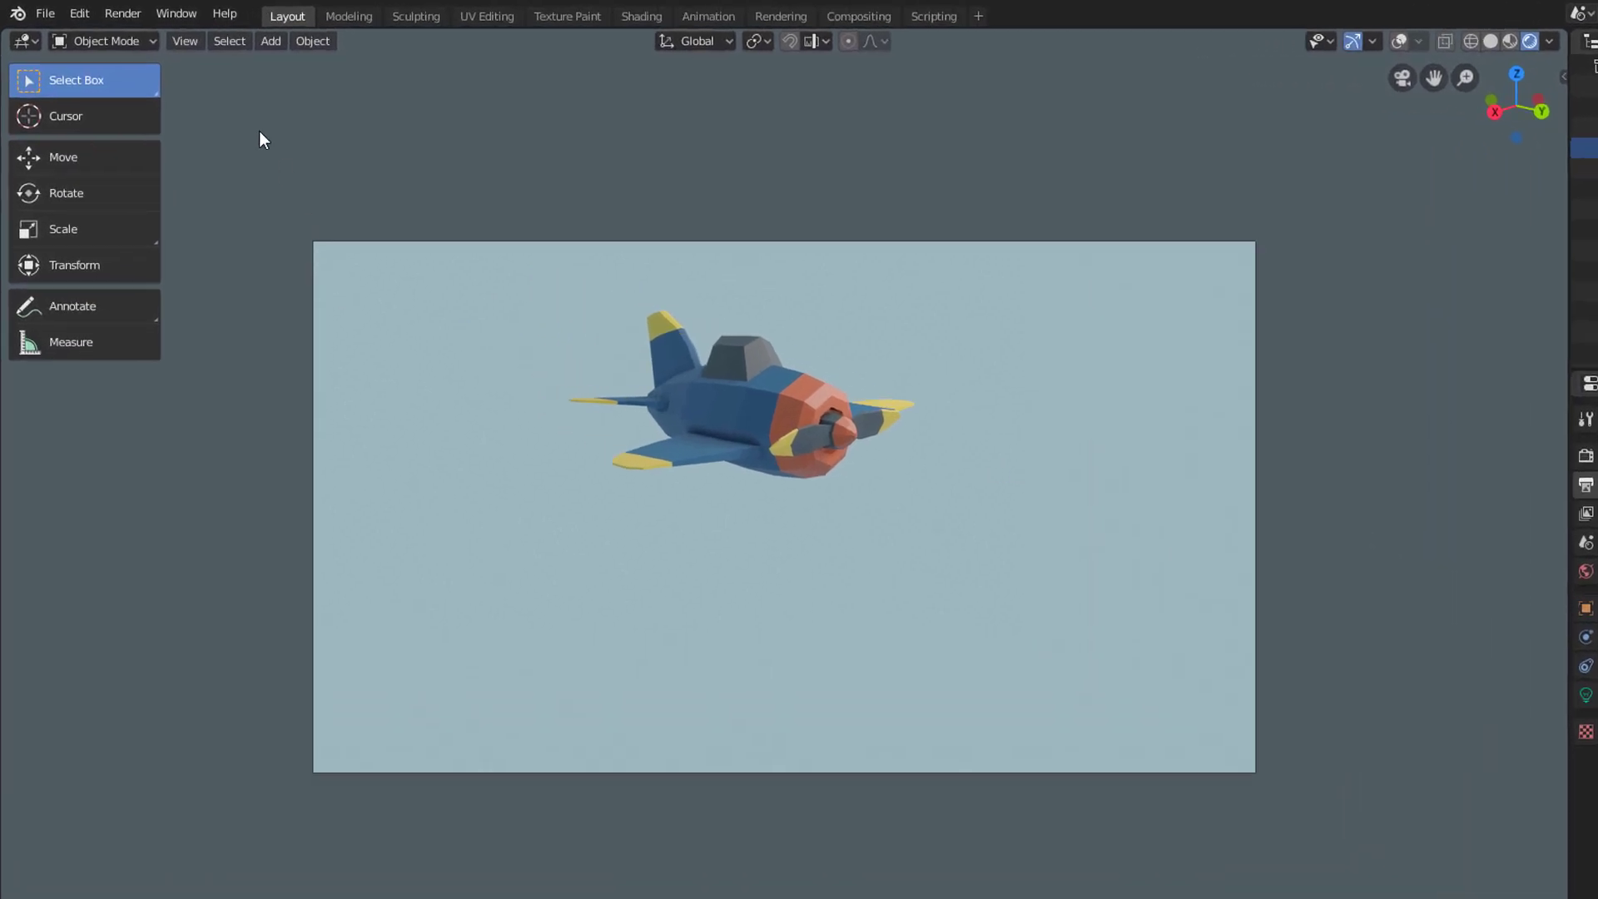
Render all 240 animation frames to video, then close the finished render window.
left_click(122, 14)
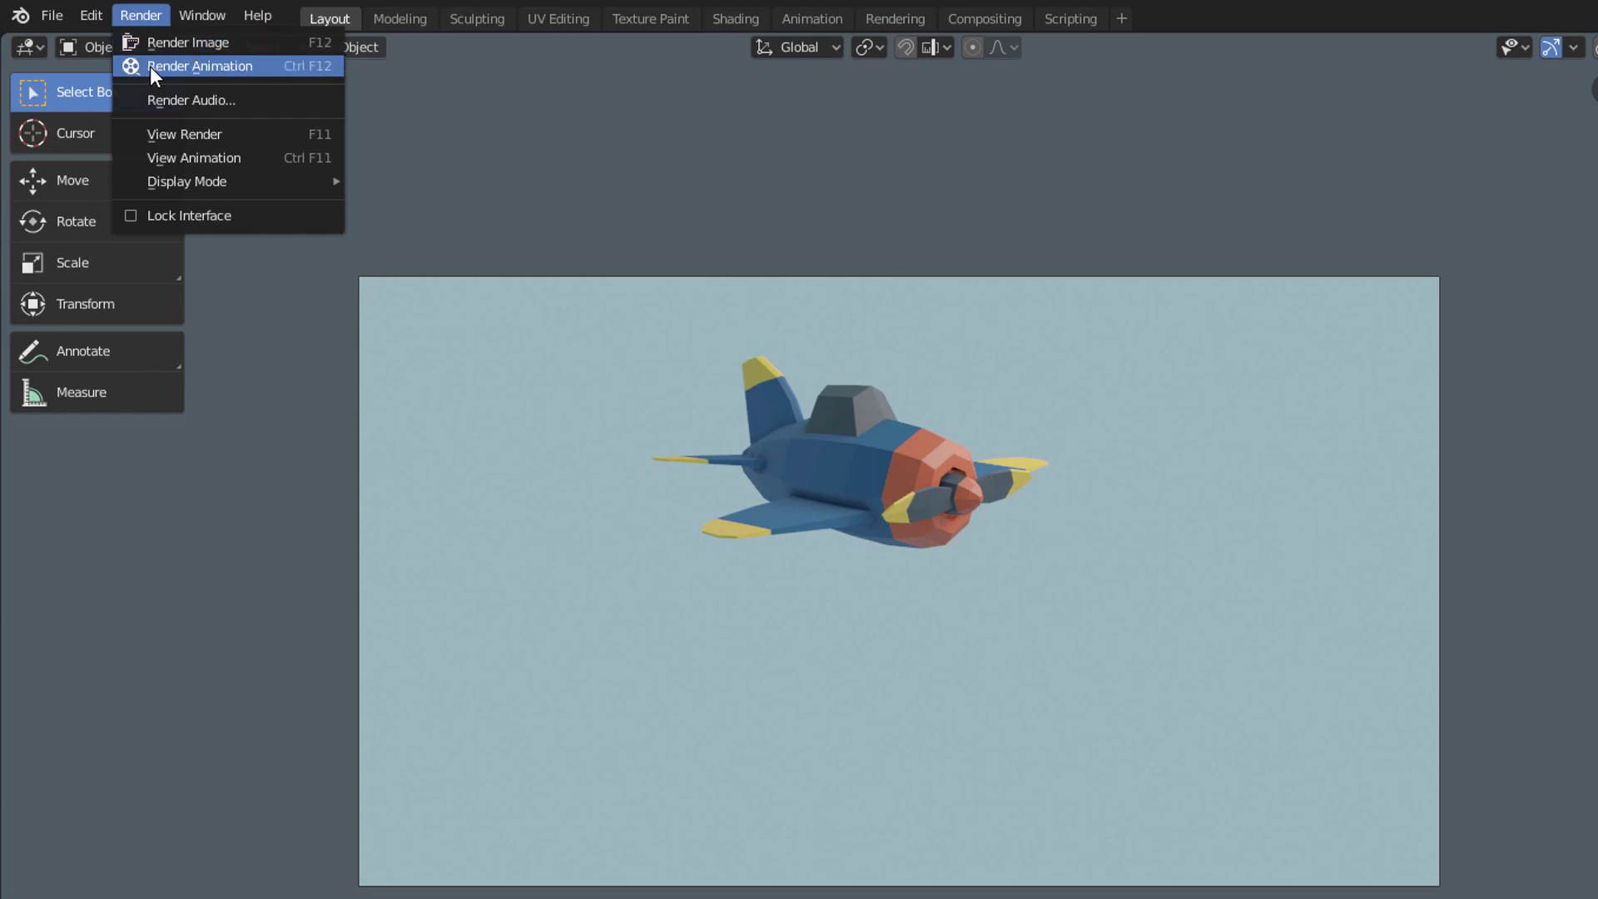
left_click(252, 68)
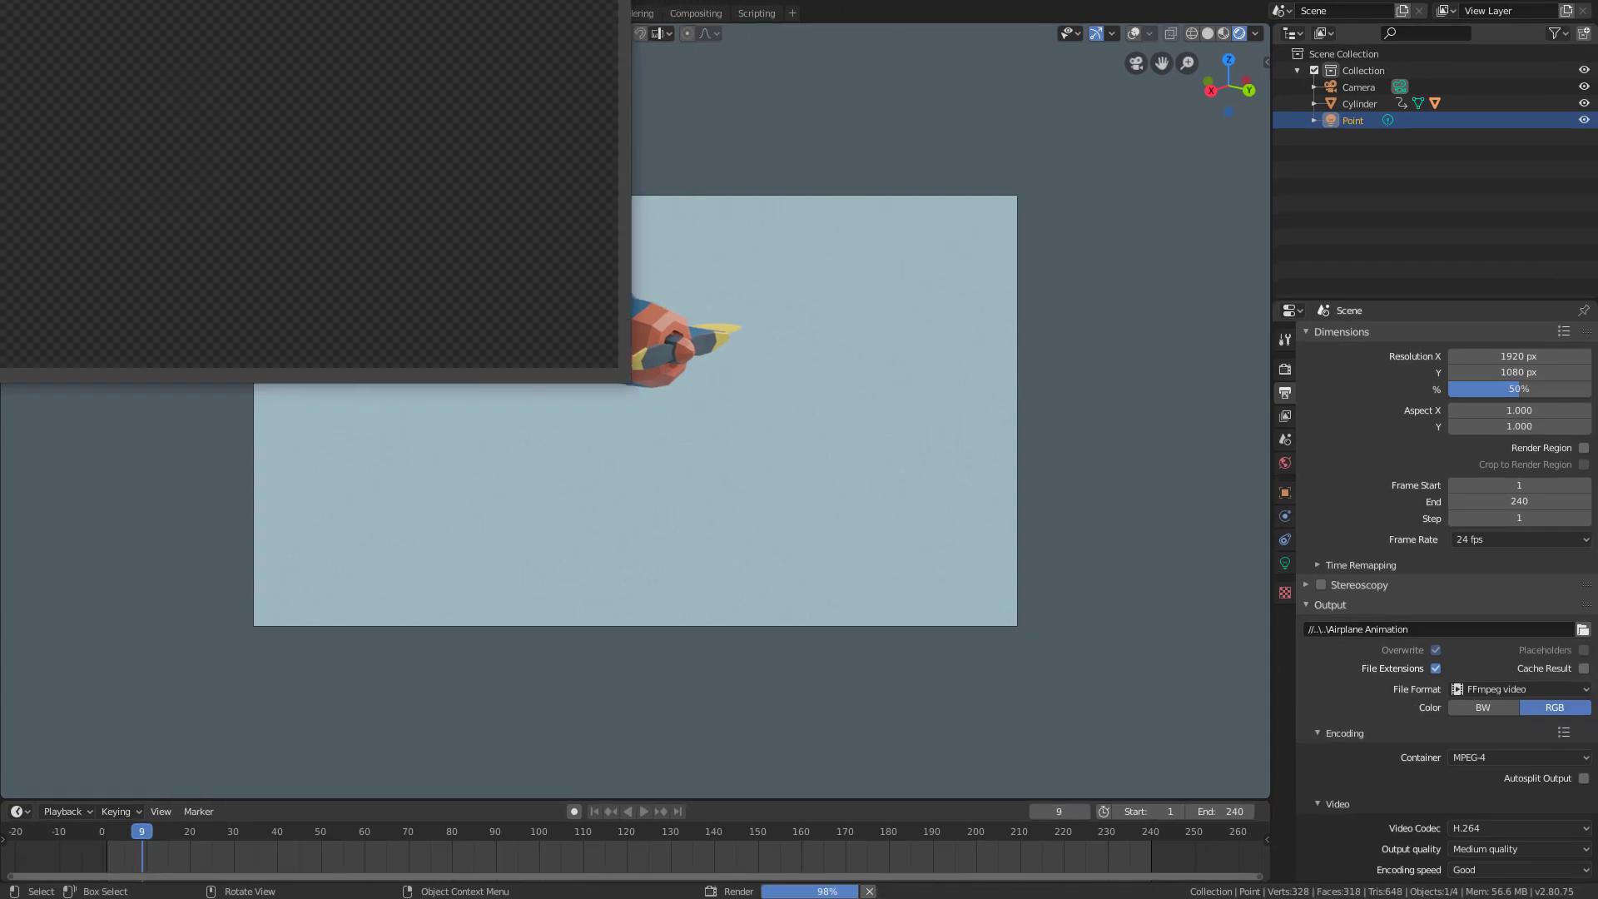
left_click_drag(400, 10, 707, 159)
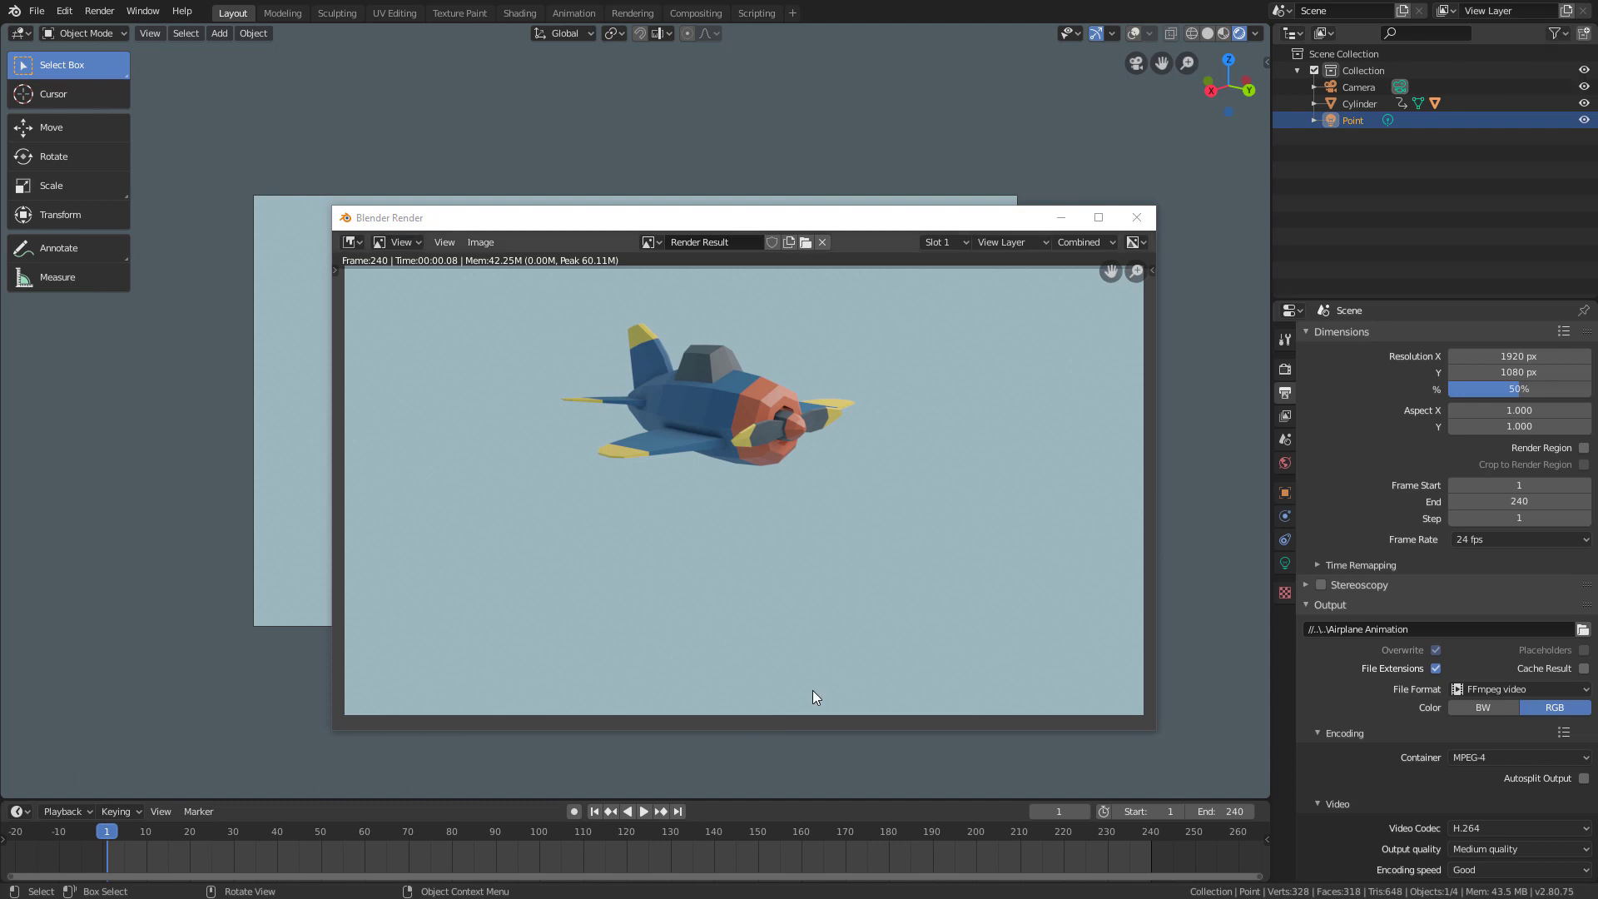
left_click(1136, 218)
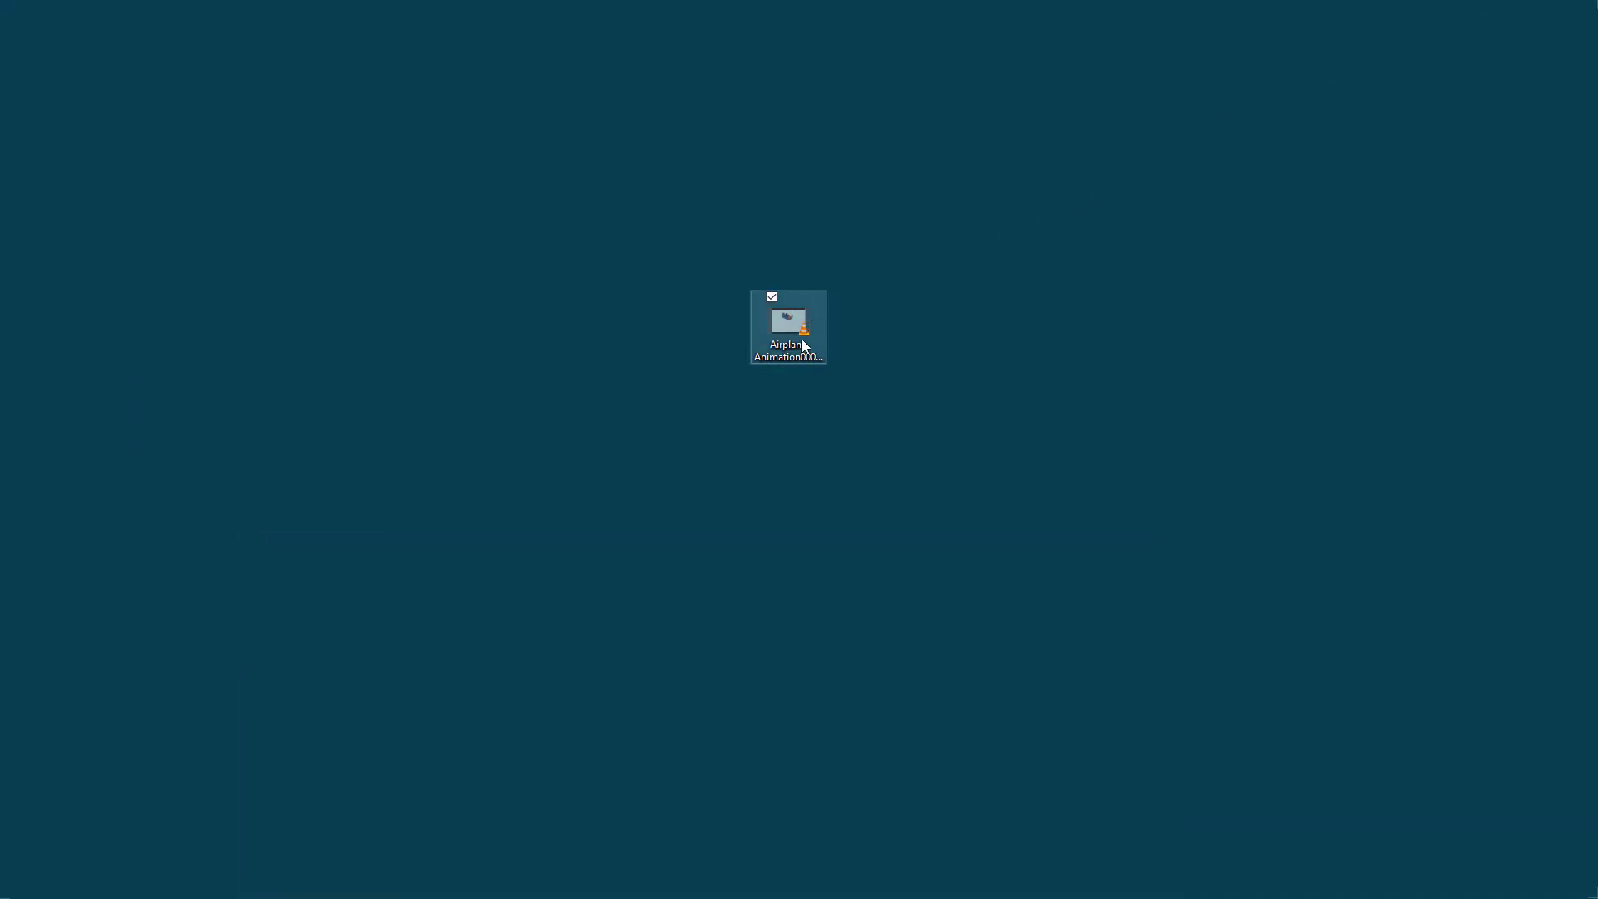
Play the rendered Airplane Animation0001-0240.mp4 from the desktop in VLC.
double_click(797, 326)
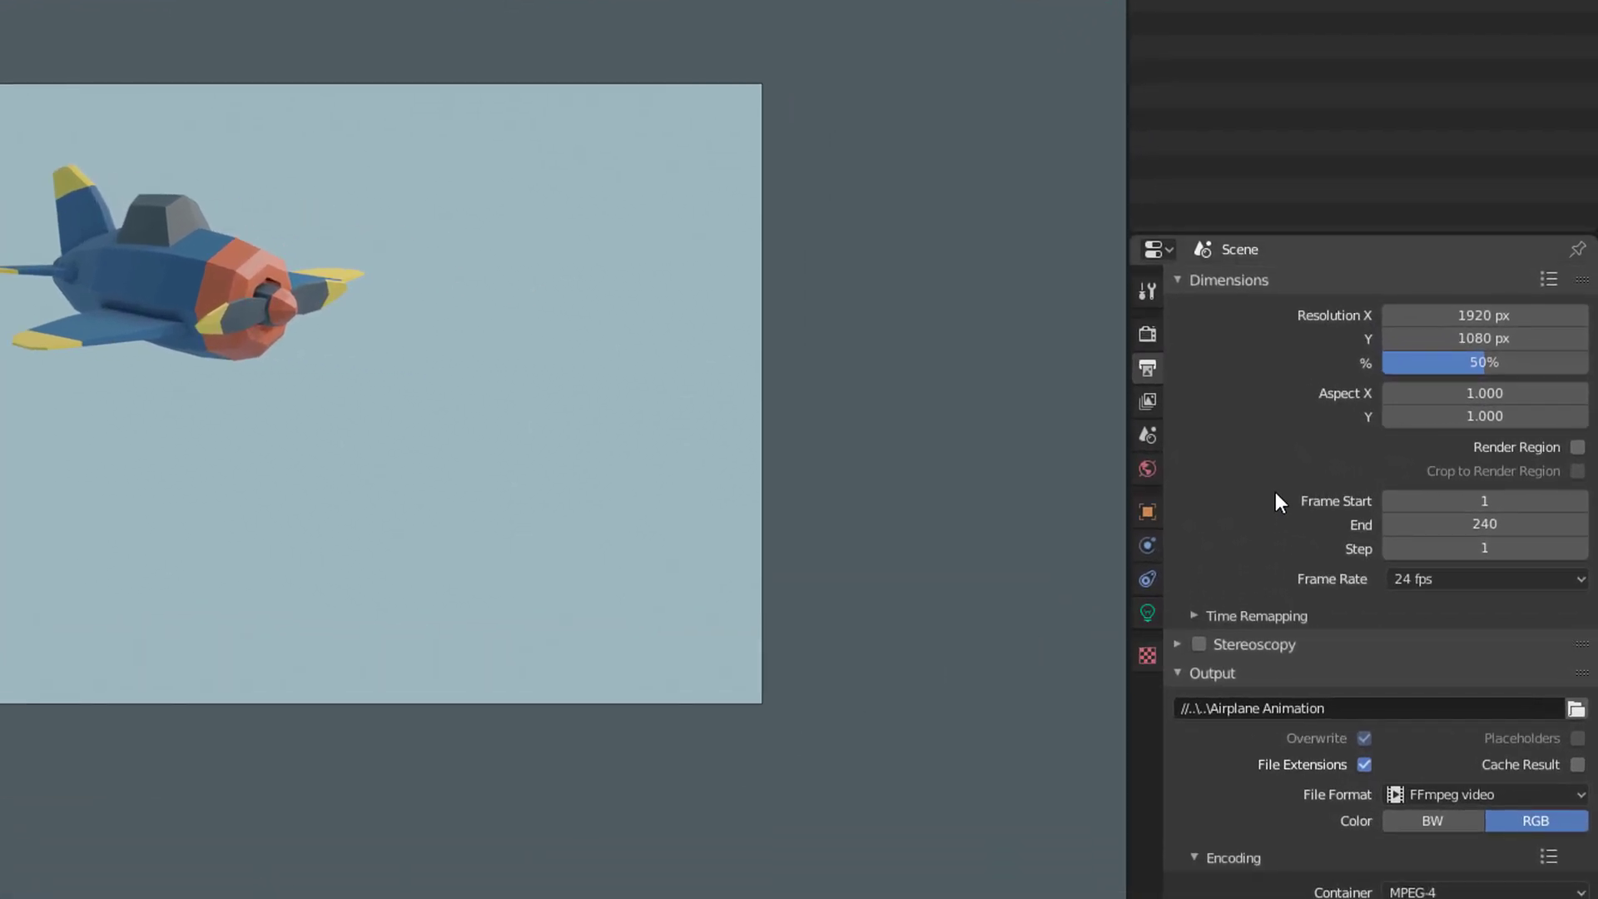
Turn on Motion Blur in Render Properties, leaving the render engine on Eevee.
left_click(1148, 334)
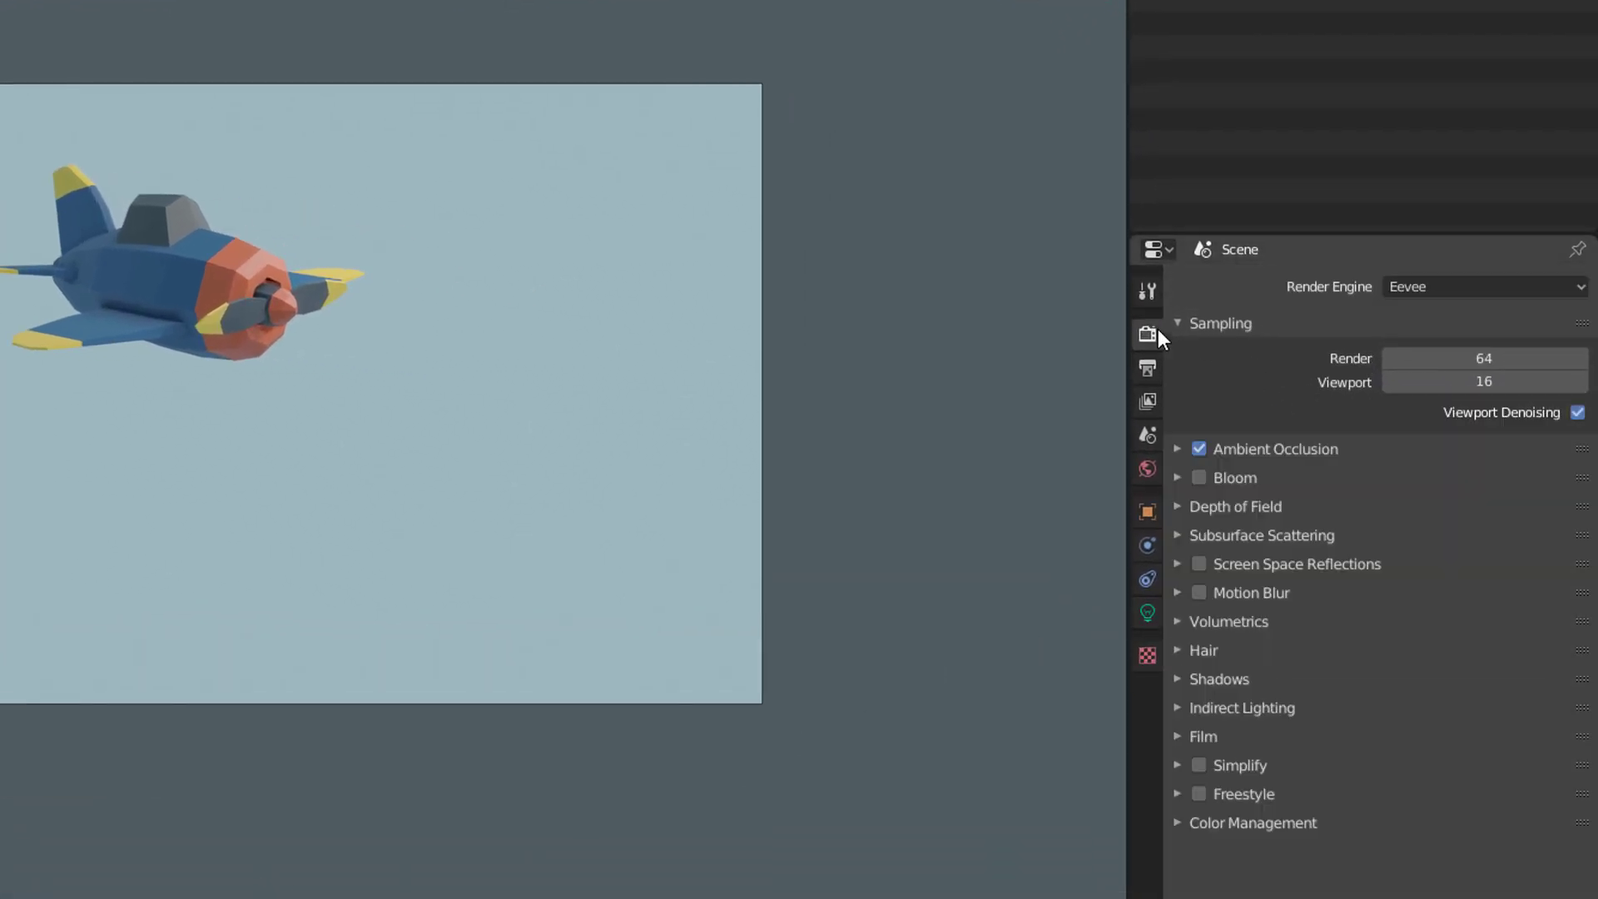
left_click(1199, 592)
left_click(1556, 291)
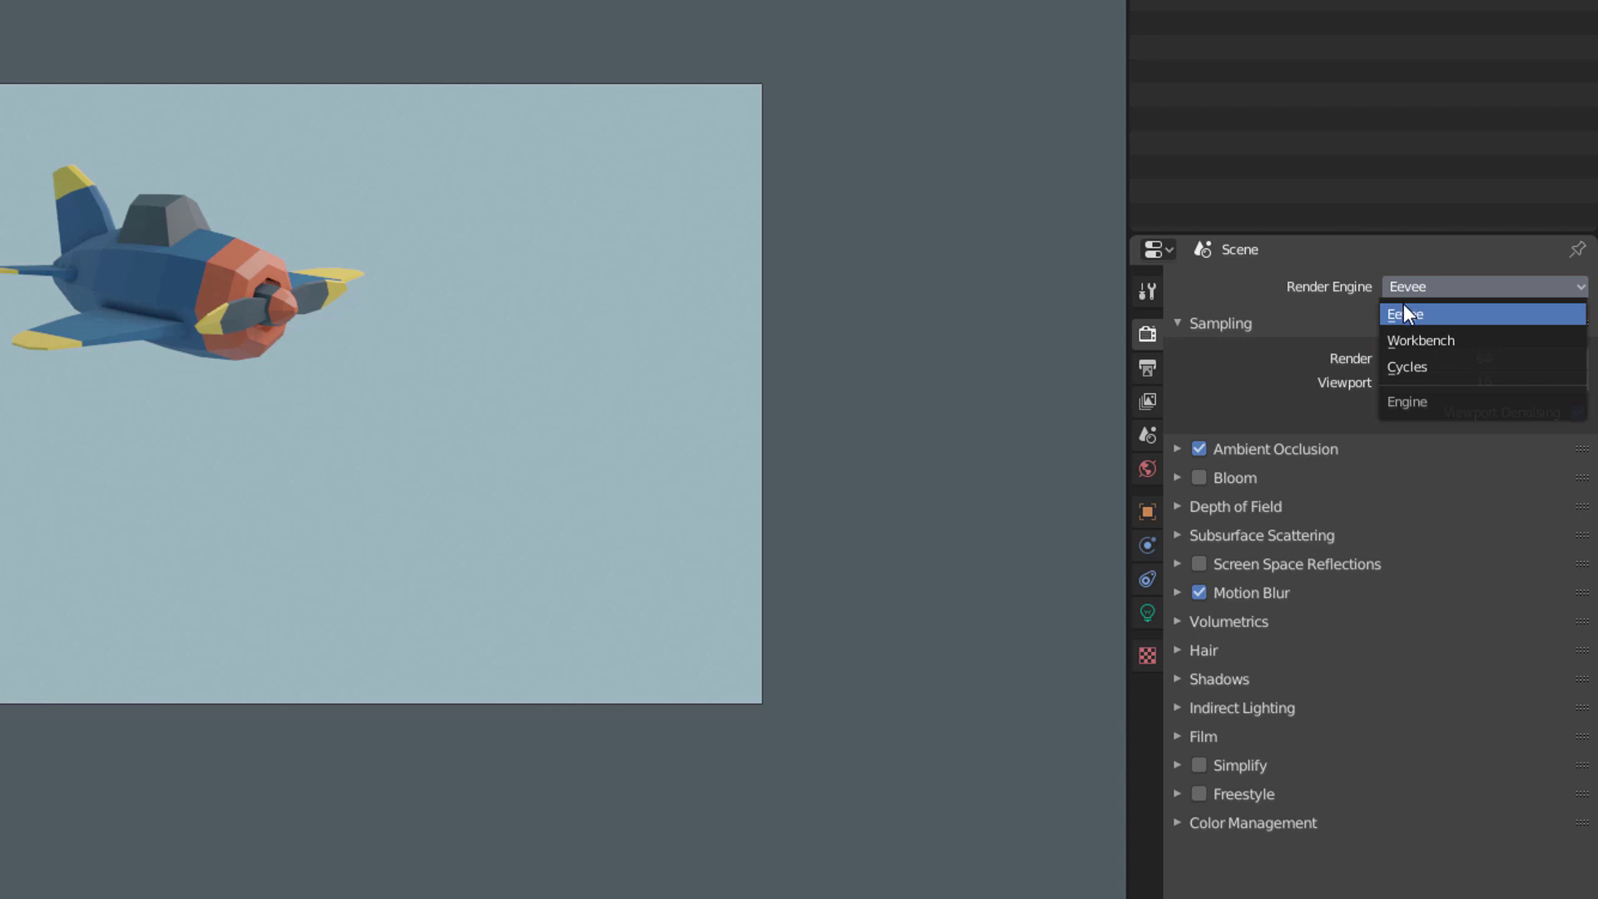
left_click(1421, 316)
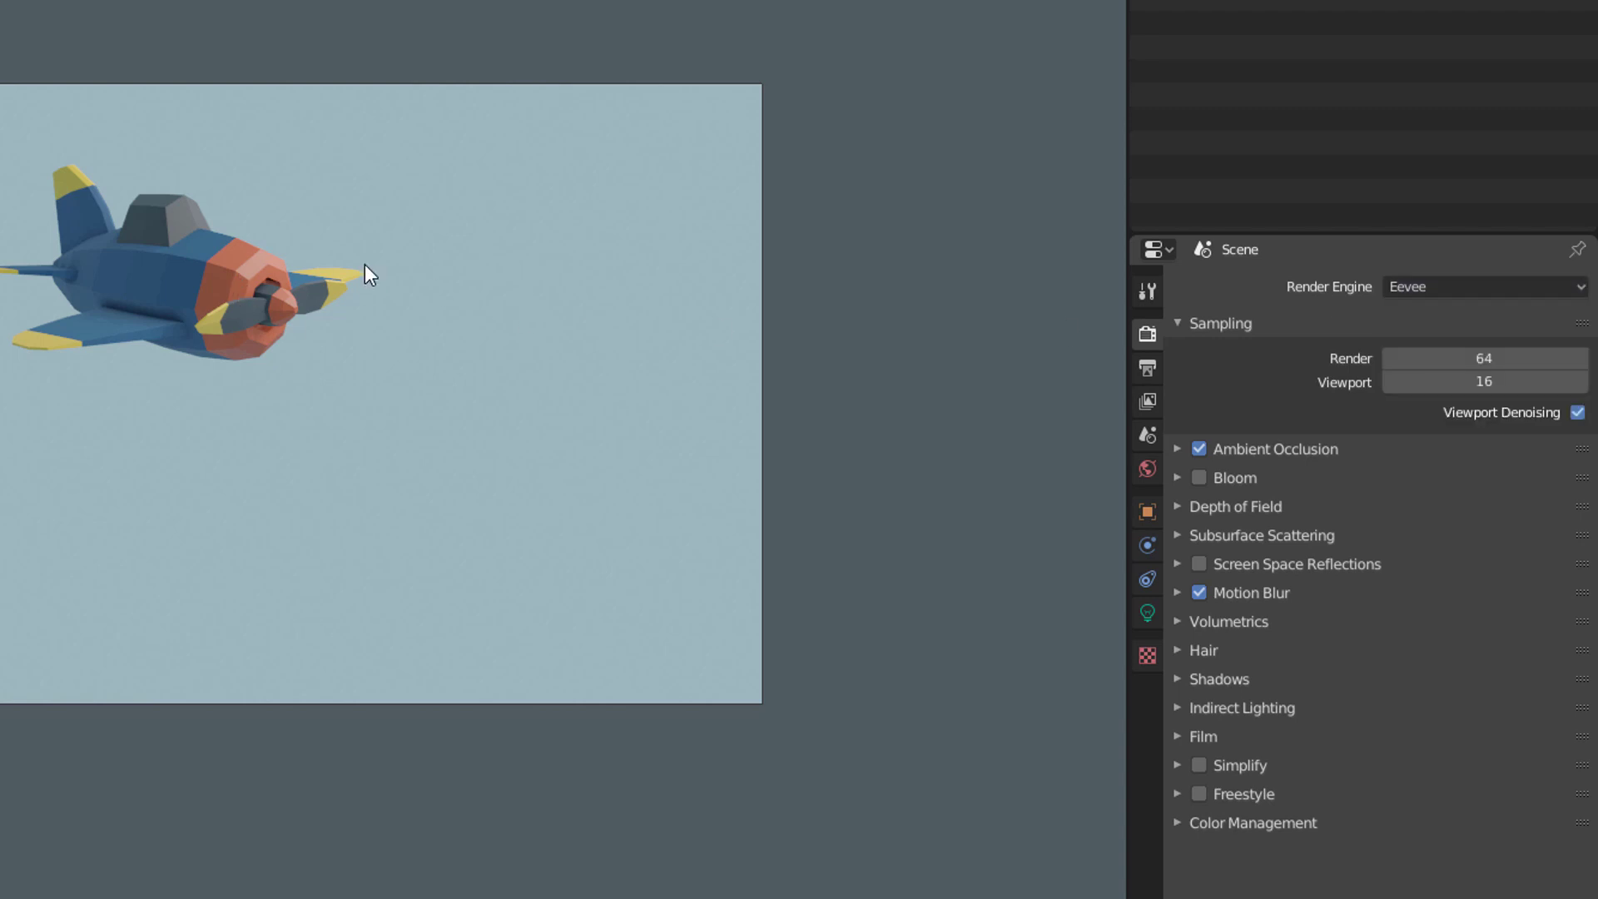
Switch the render engine to Cycles and return to the Output properties.
left_click(1423, 288)
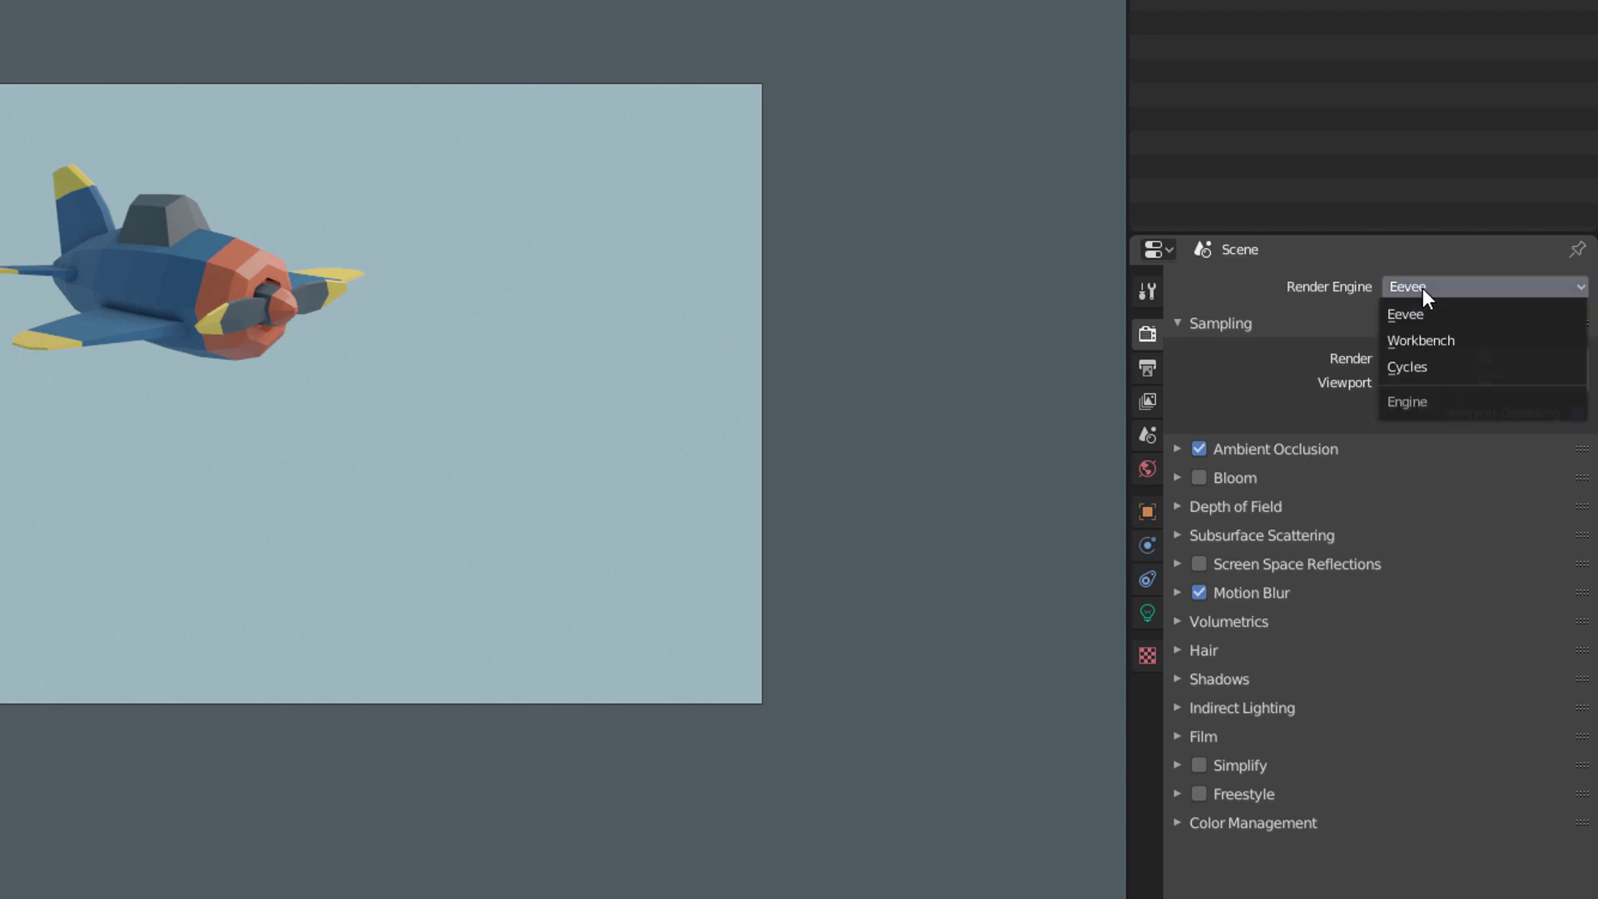
left_click(1411, 366)
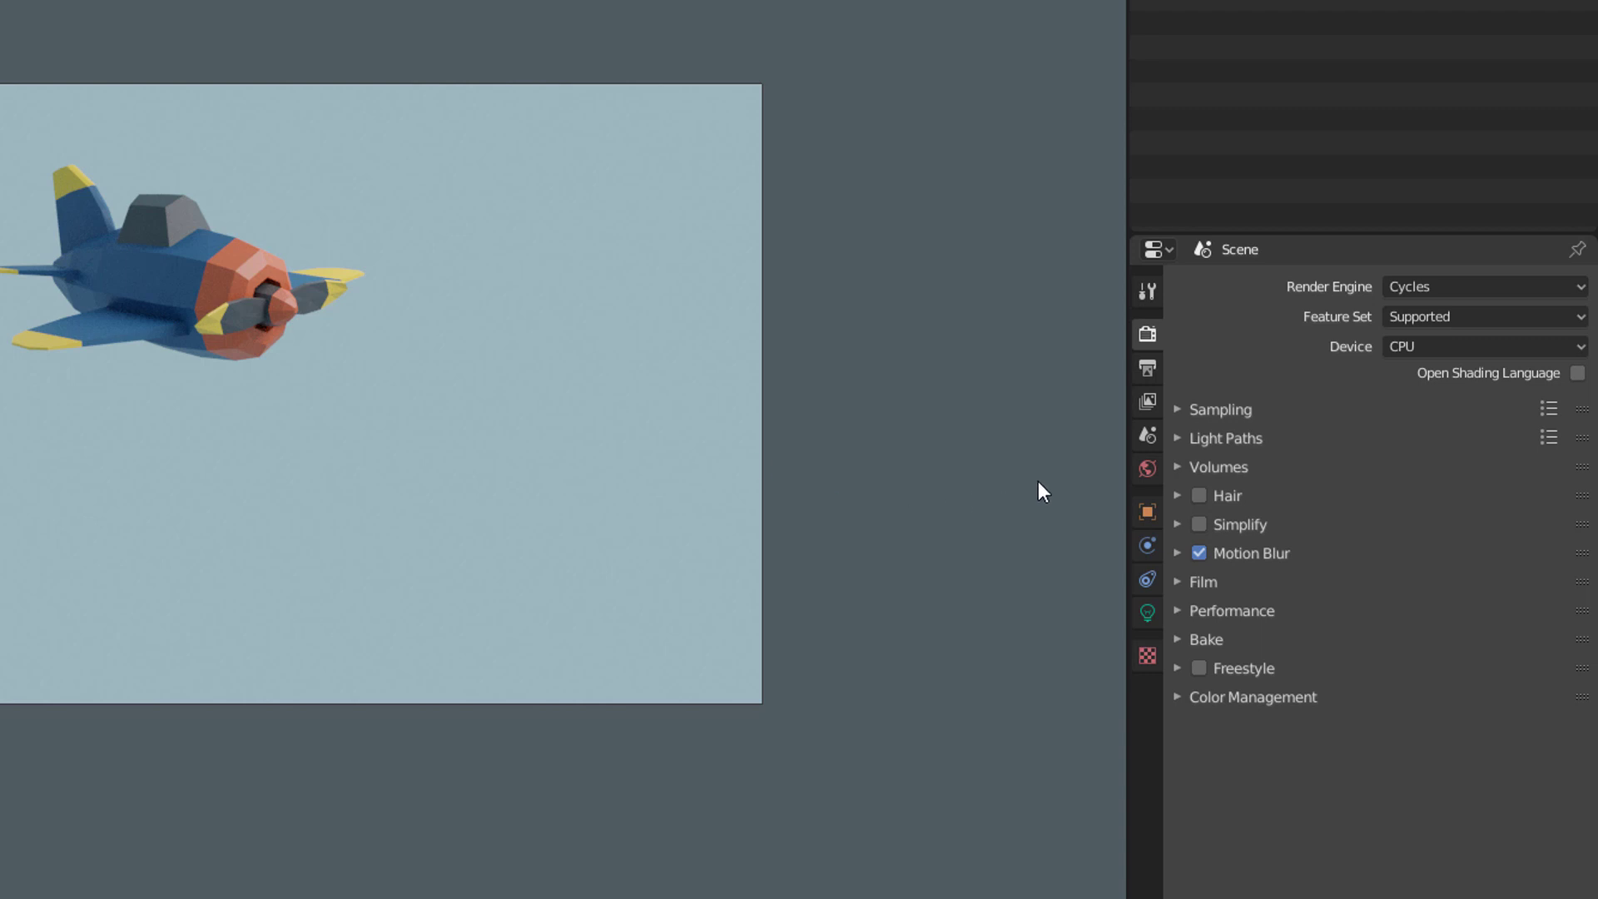
left_click(1146, 368)
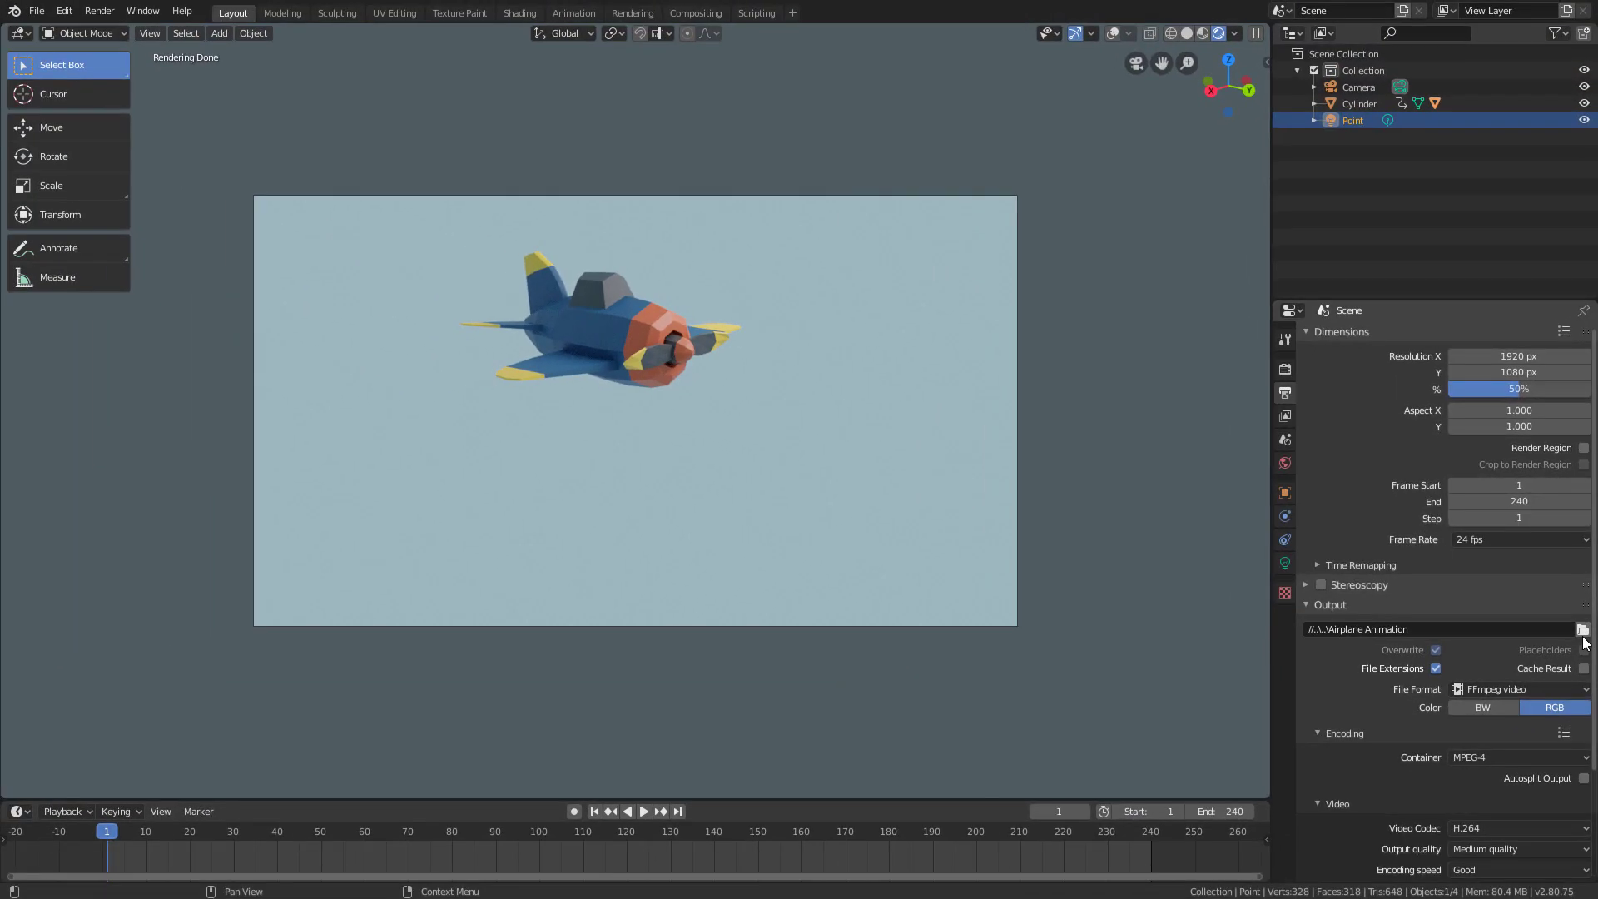
Rename the Desktop output file to 'Airplane Animation Motion Blur'.
left_click(1583, 634)
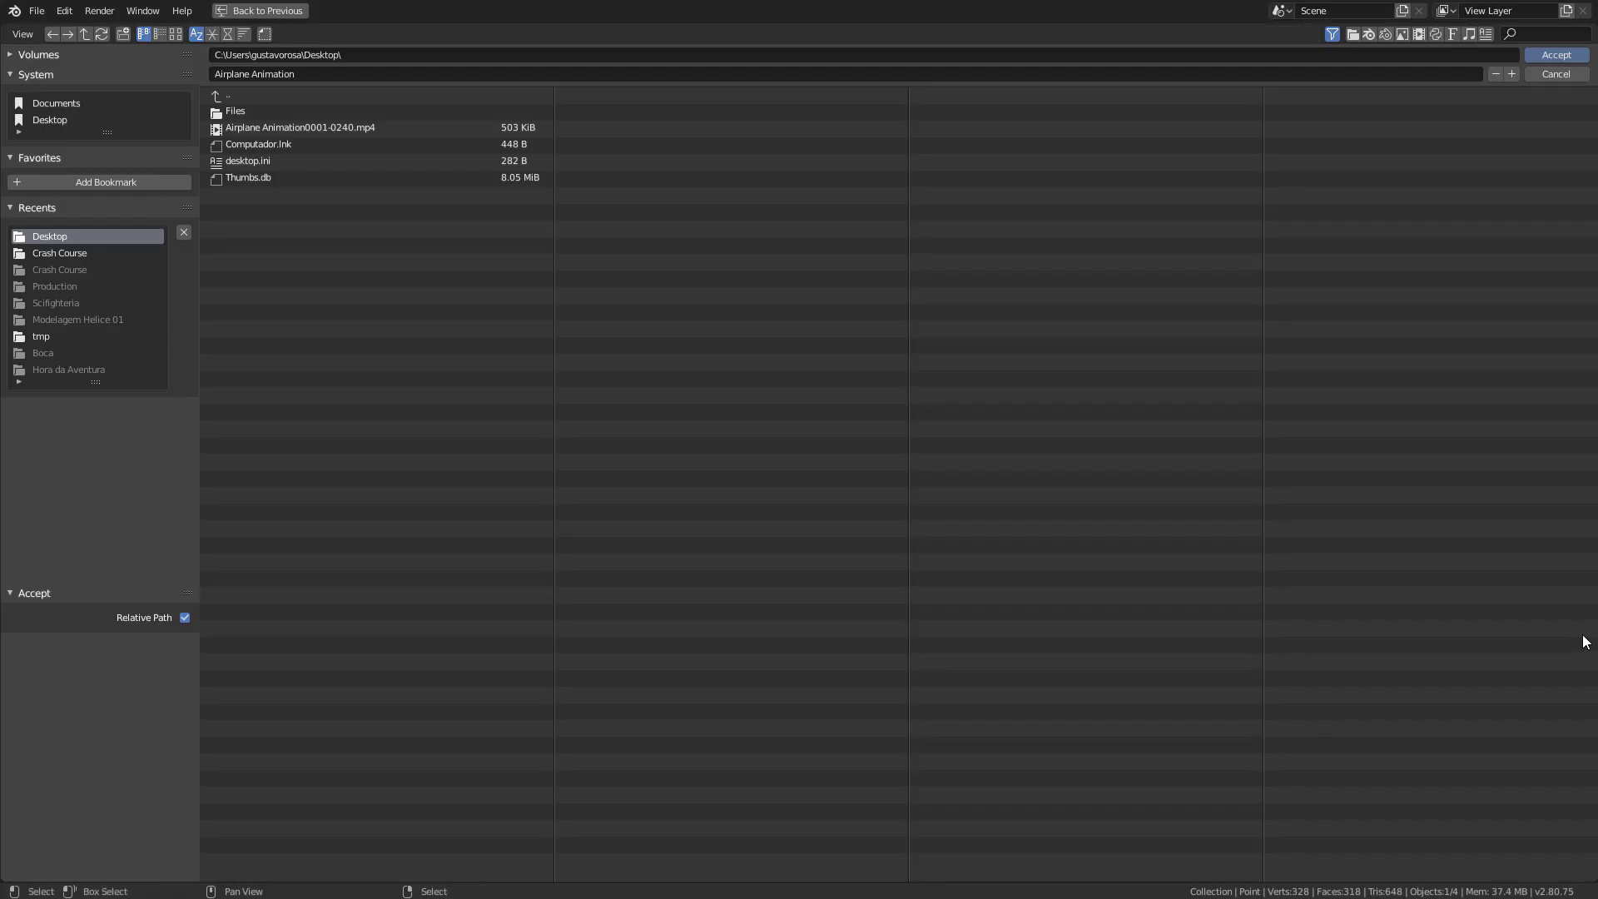
left_click(538, 75)
type("Motion Blur")
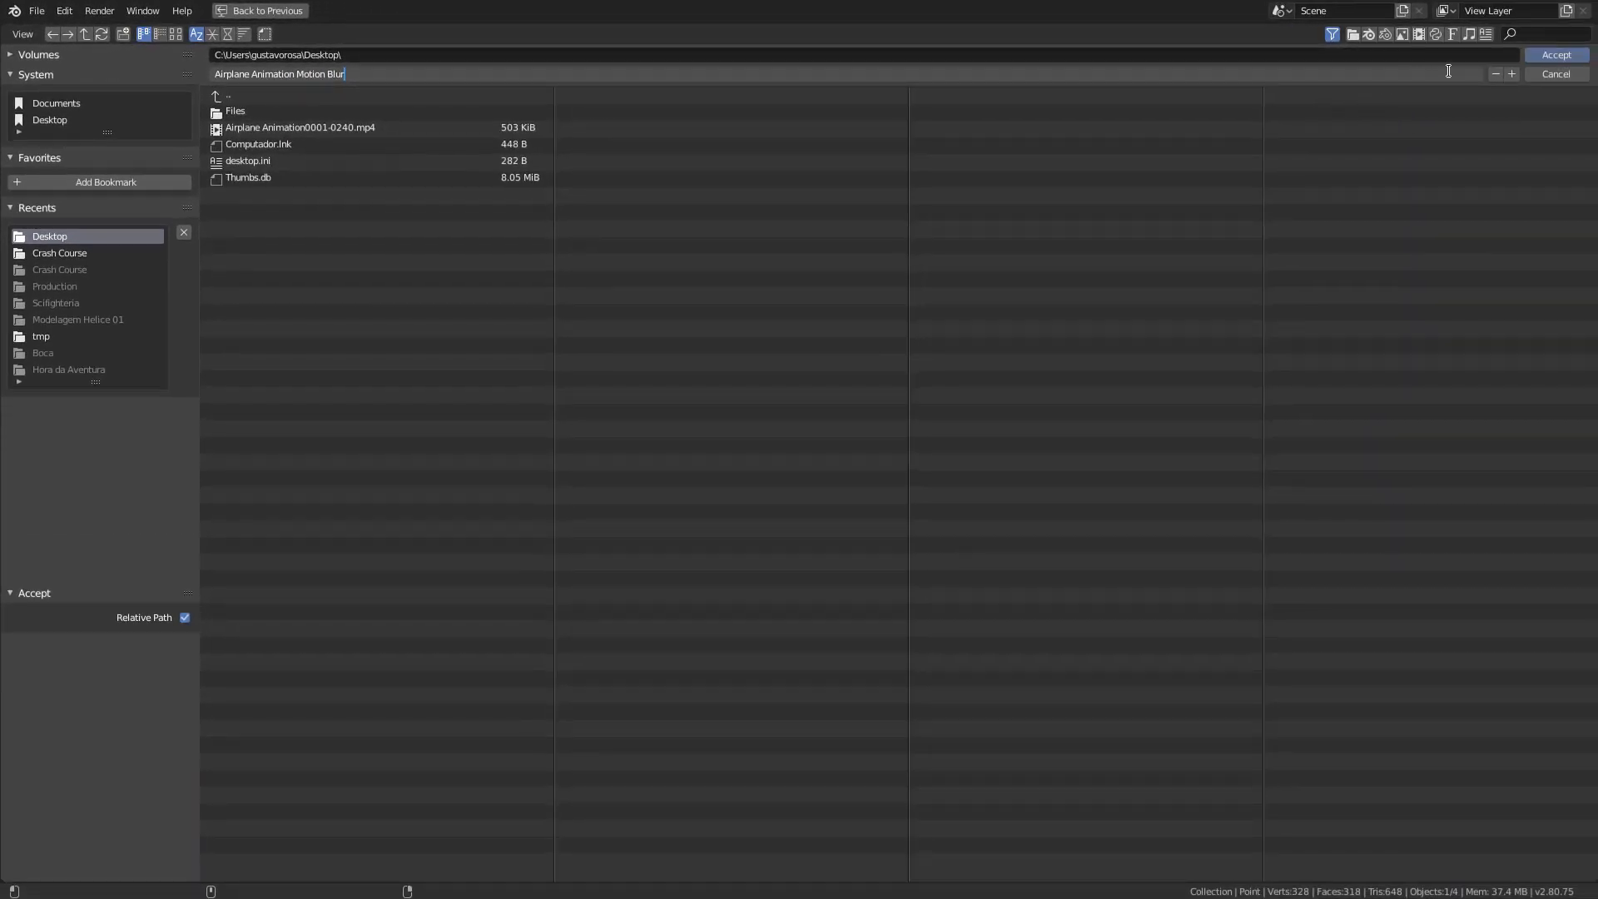
left_click(1551, 58)
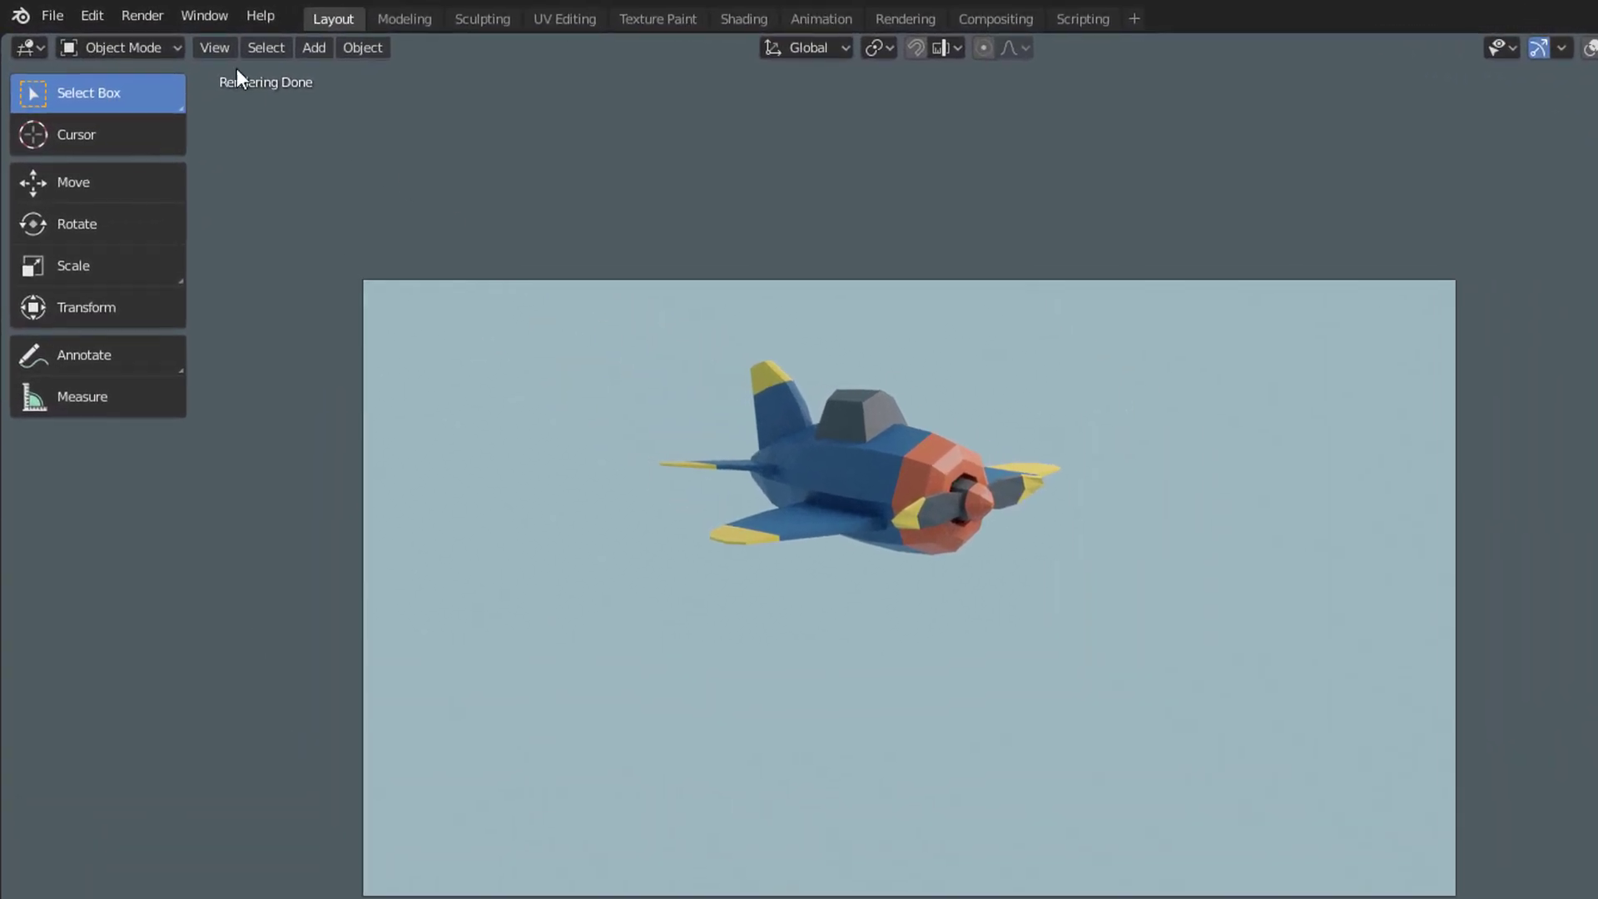
Render all 240 frames with motion blur to the Airplane Animation Motion Blur video.
left_click(107, 12)
left_click(153, 17)
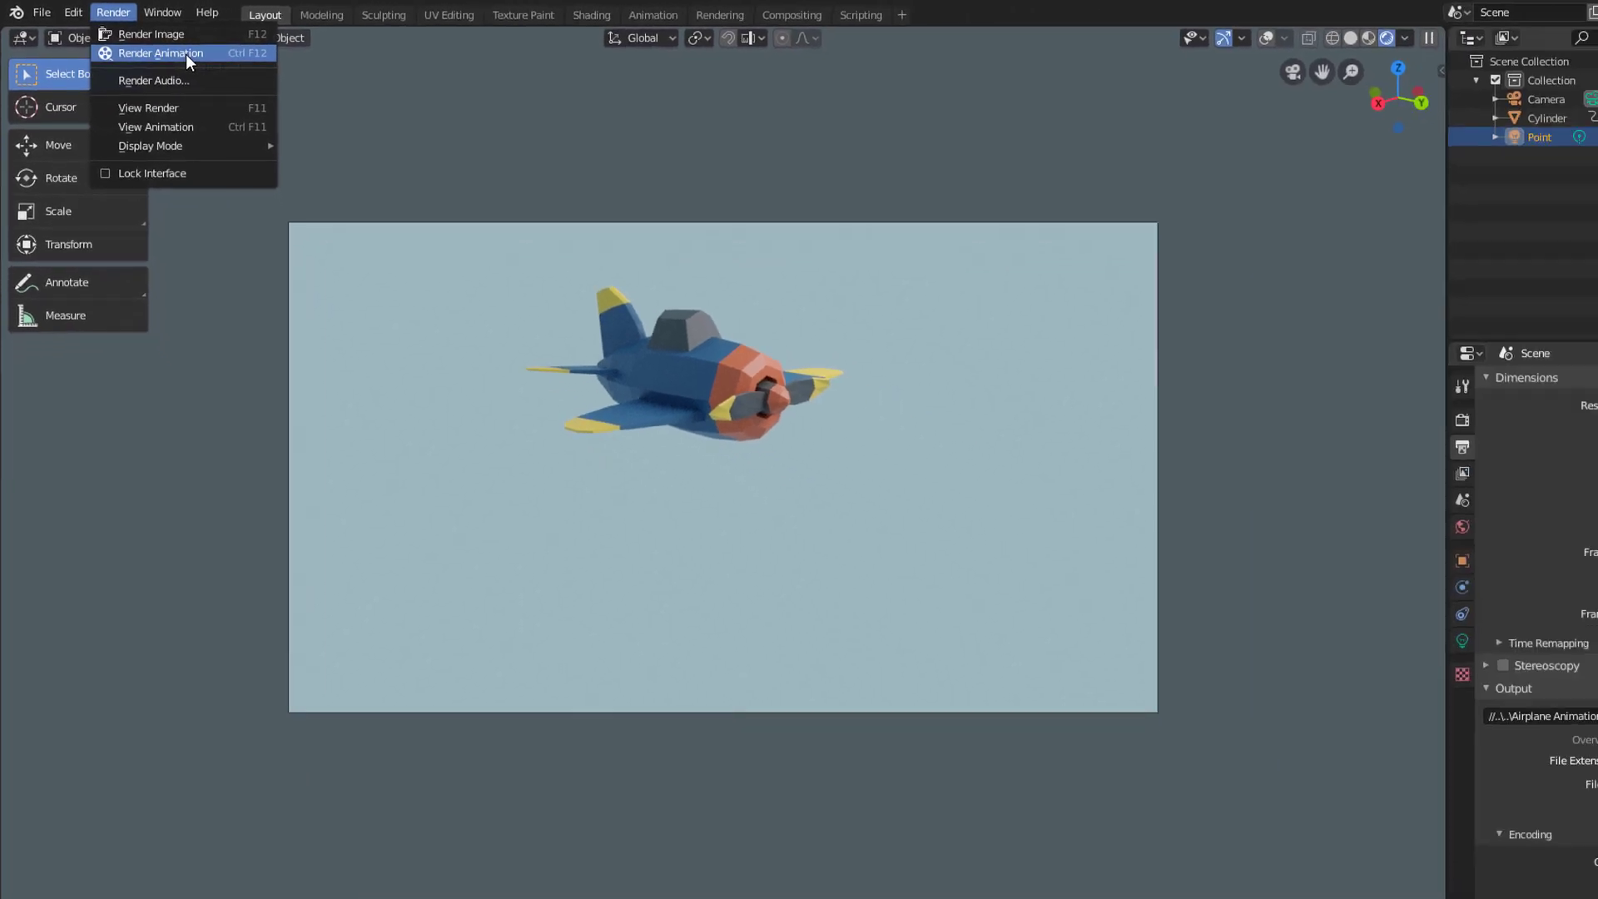
left_click(234, 70)
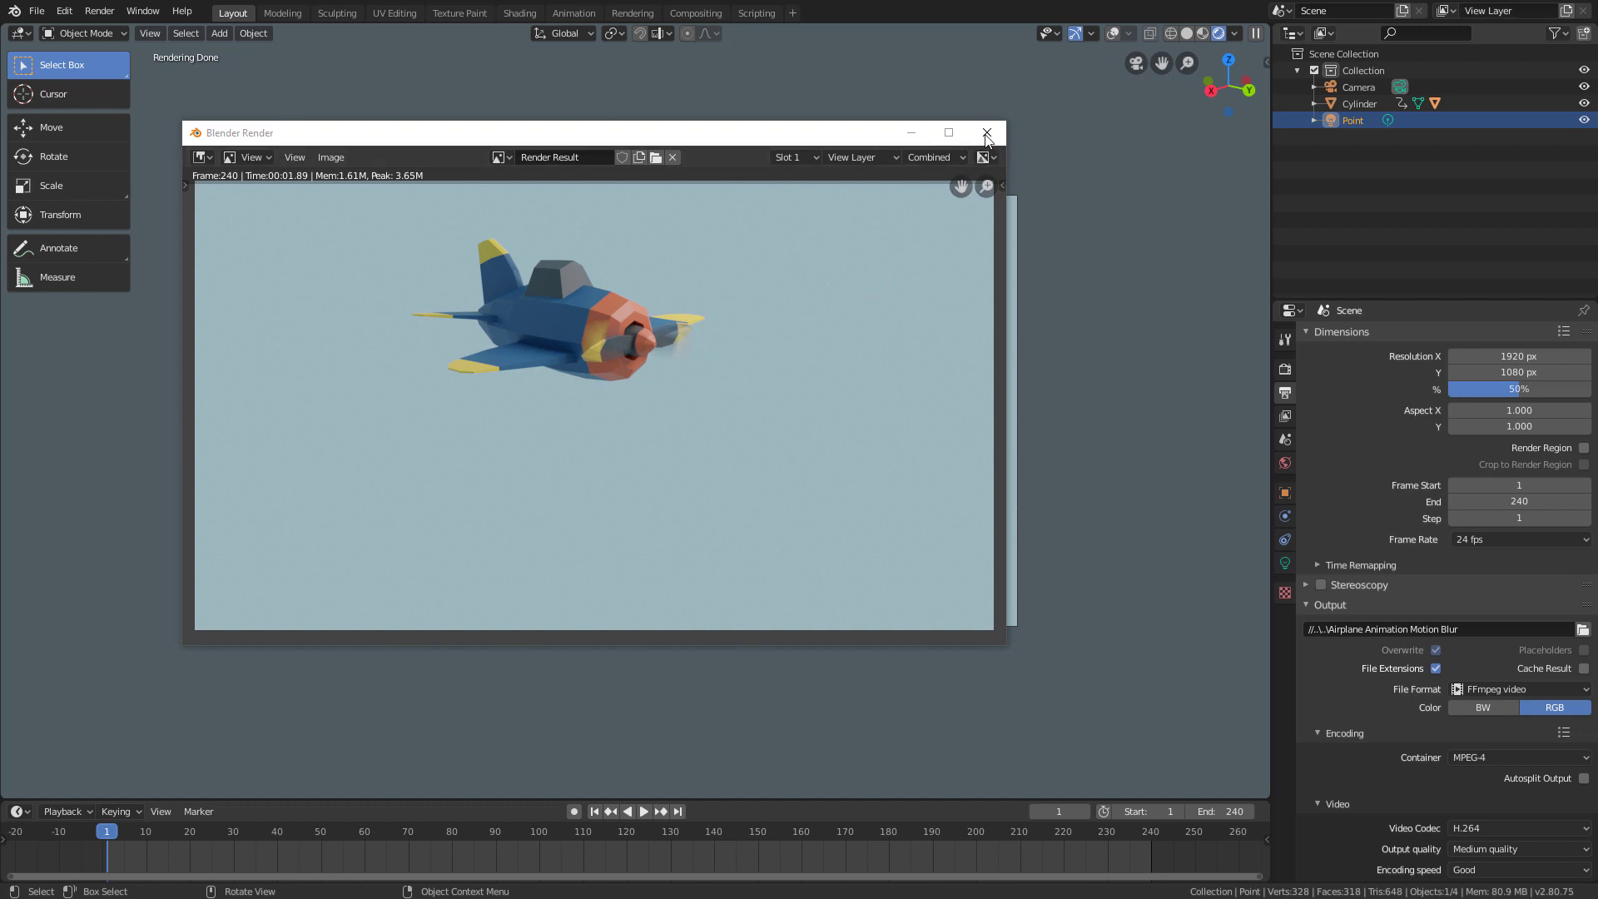
Close the finished render and play the Airplane Animation Motion Blur MP4 in VLC.
left_click(987, 132)
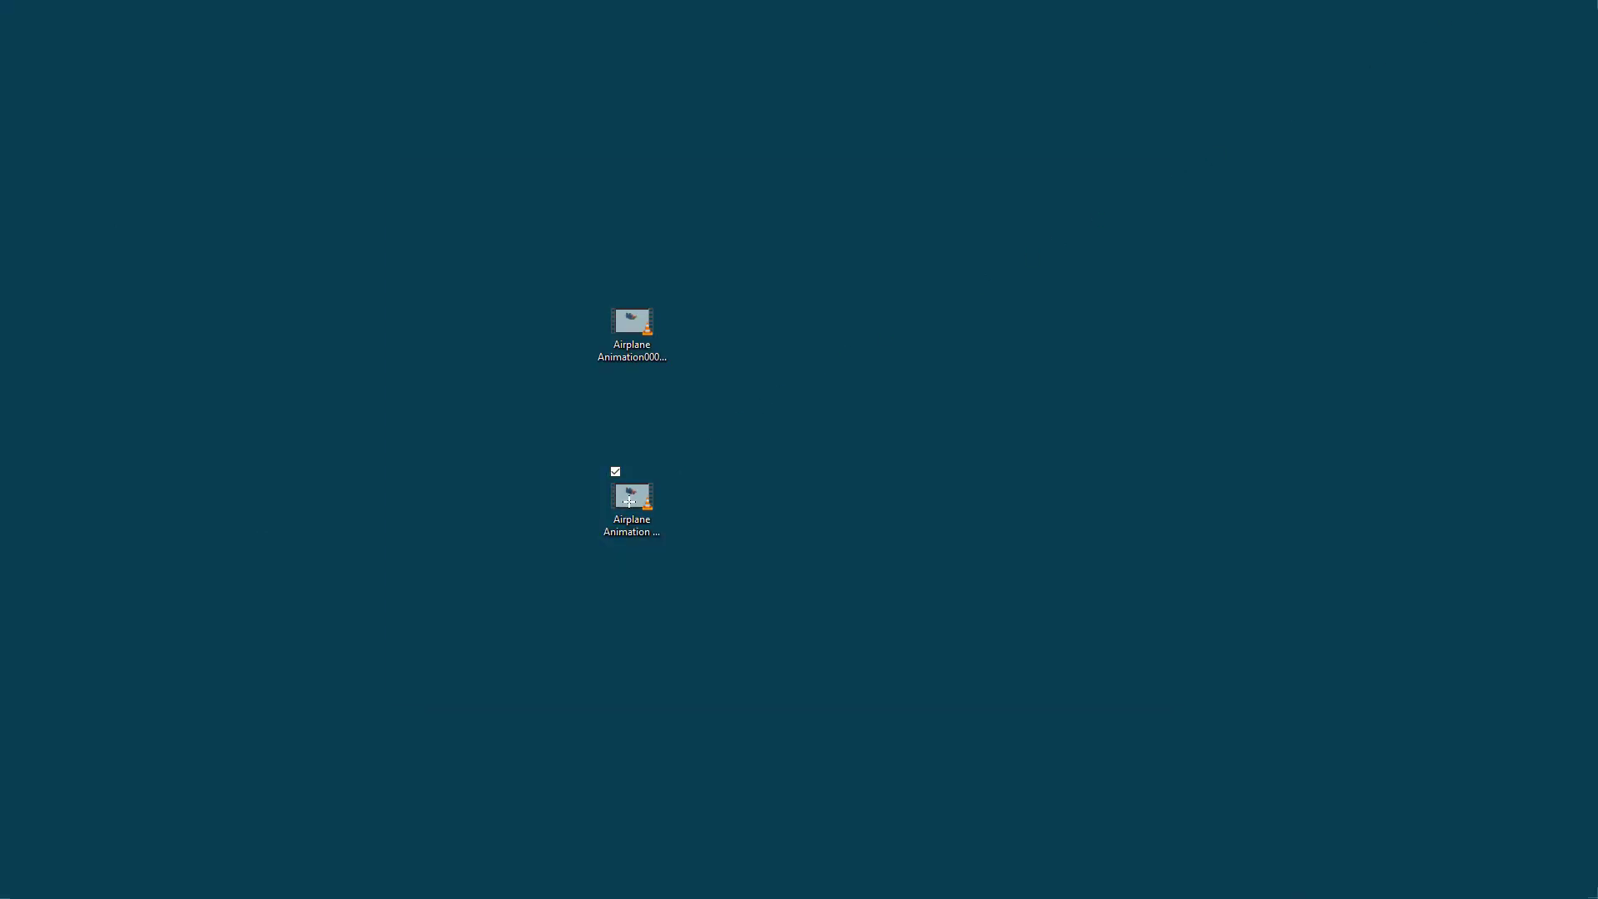
double_click(629, 500)
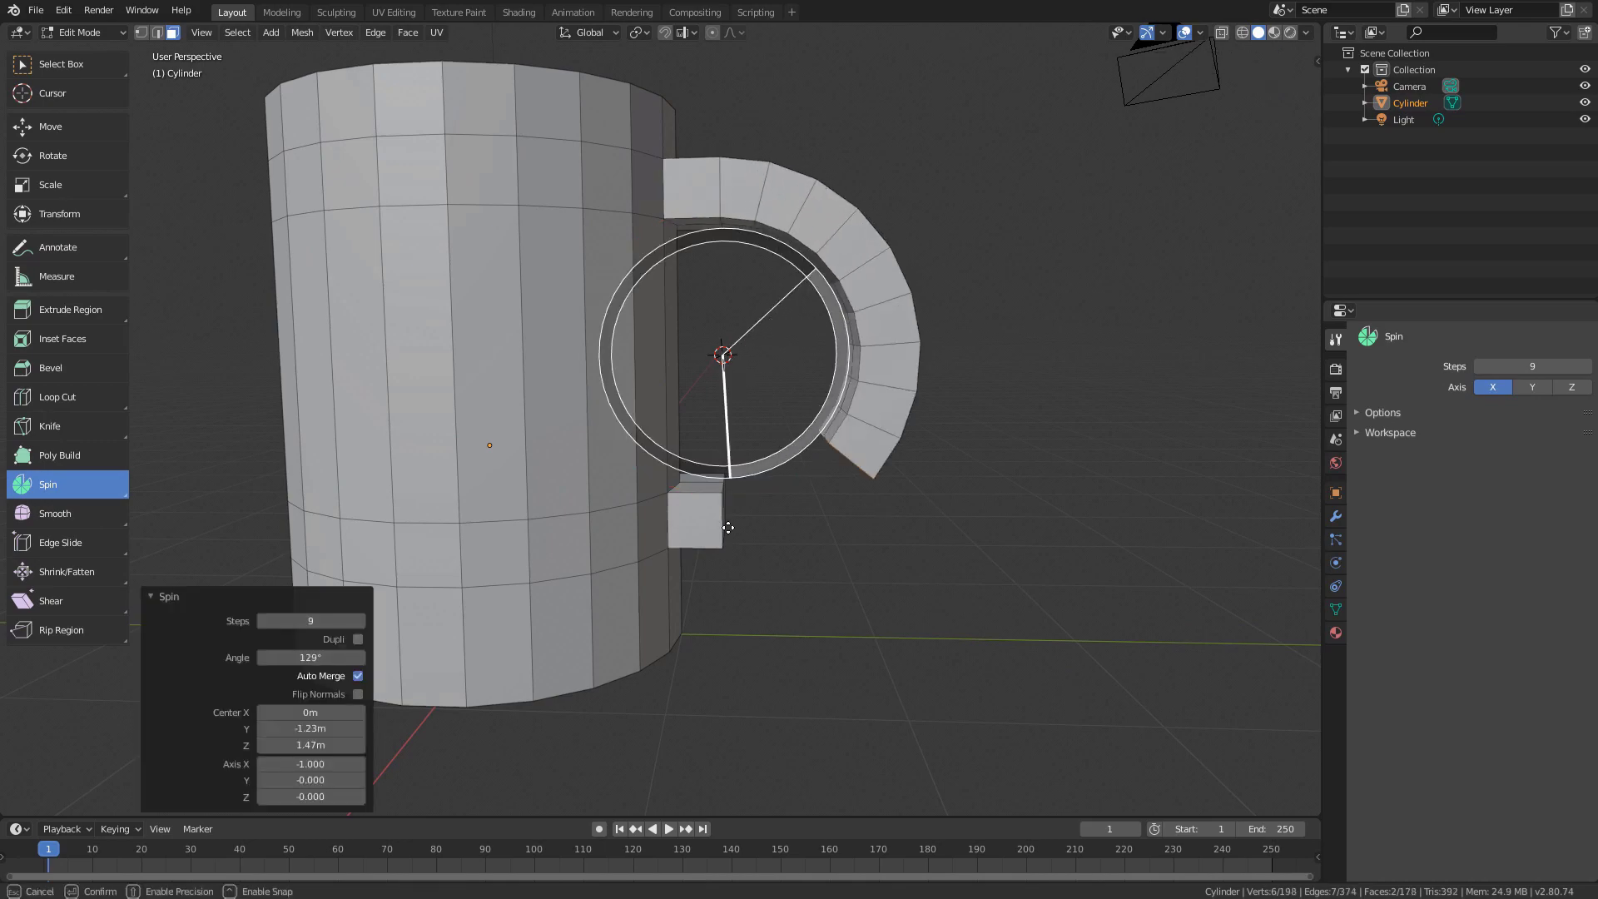
Spin the mug's face 160° into a curved handle and inspect it.
mouse_move(625, 555)
middle_mouse_down()
mouse_move(541, 545)
mouse_move(623, 546)
middle_mouse_up()
middle_click_drag(818, 528, 707, 462)
key("w")
Show the edge operations and the N sidebar's transform and crease values.
left_click(375, 32)
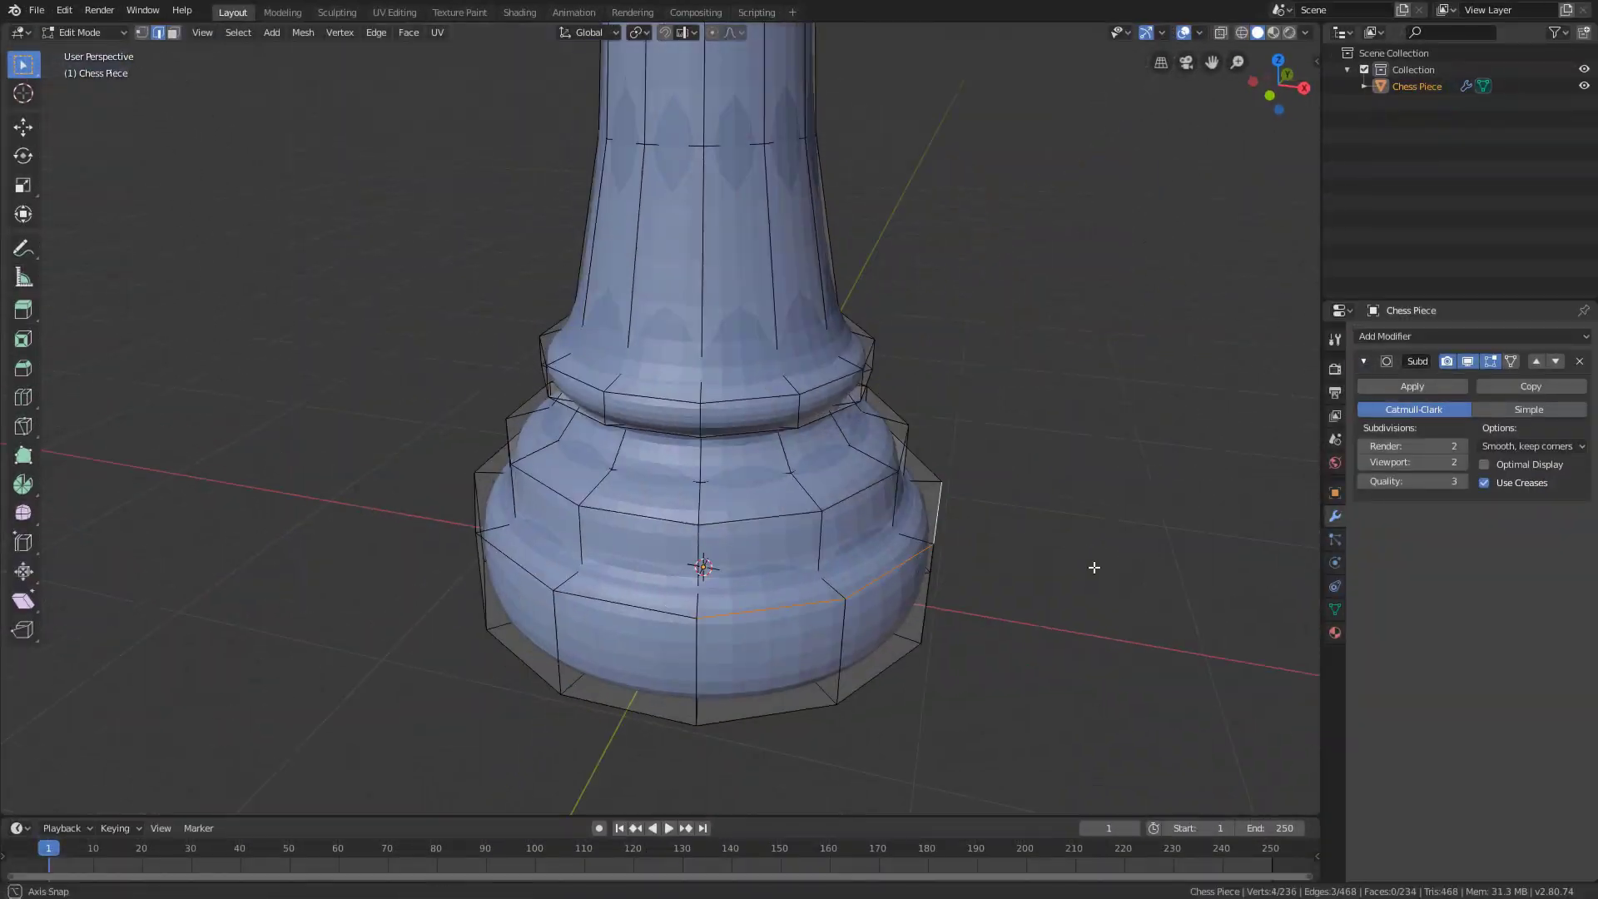
key("n")
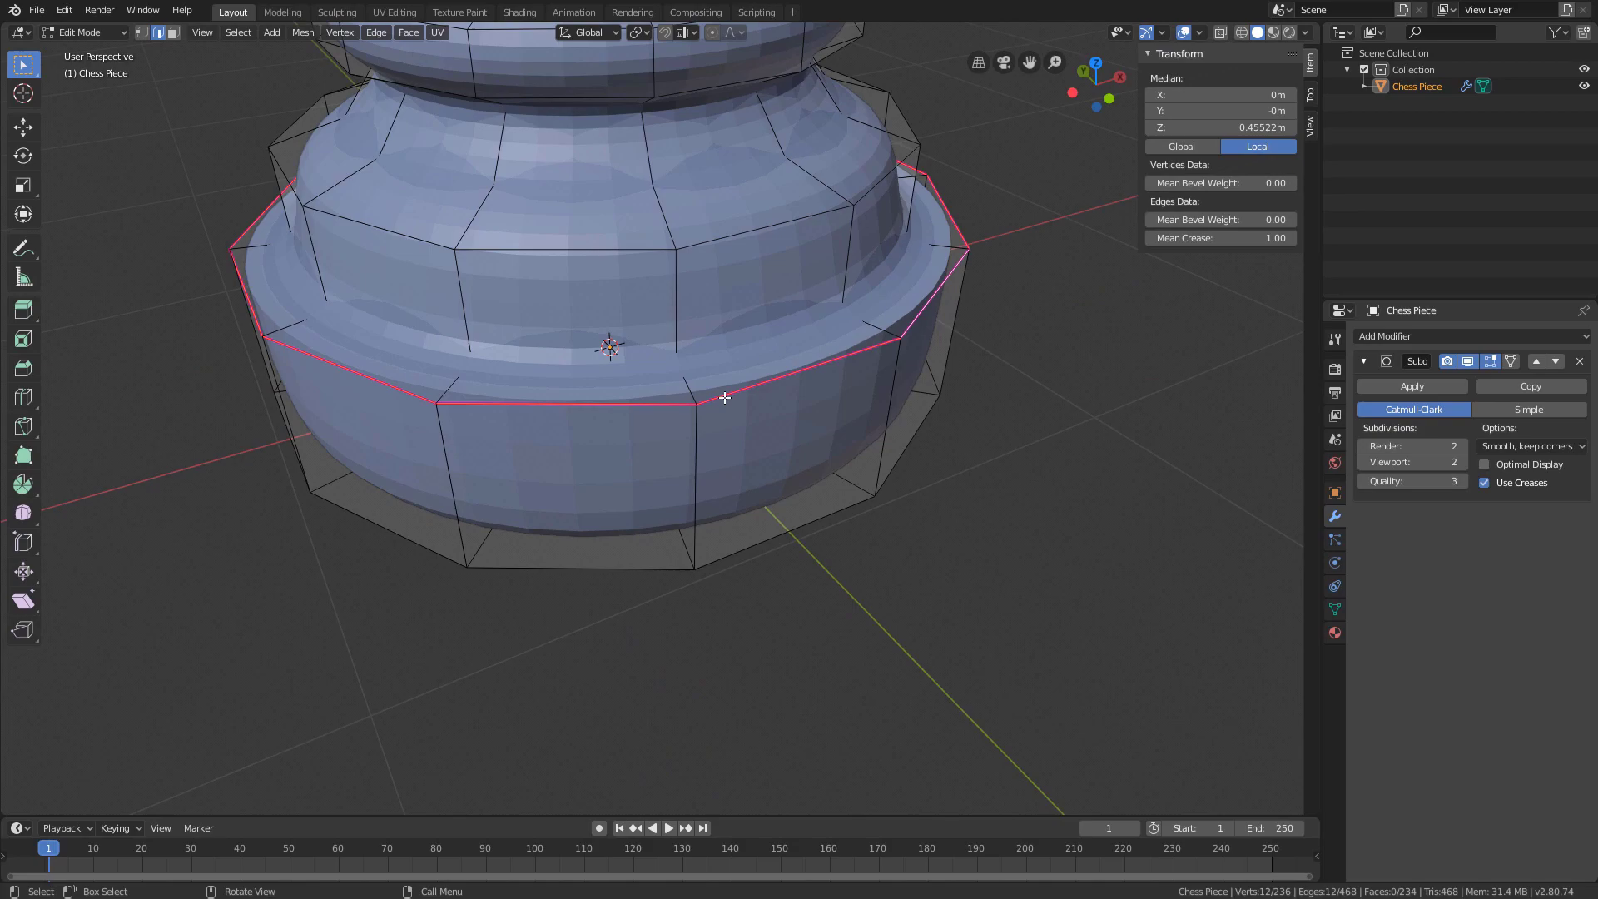
middle_click_drag(731, 392, 992, 463)
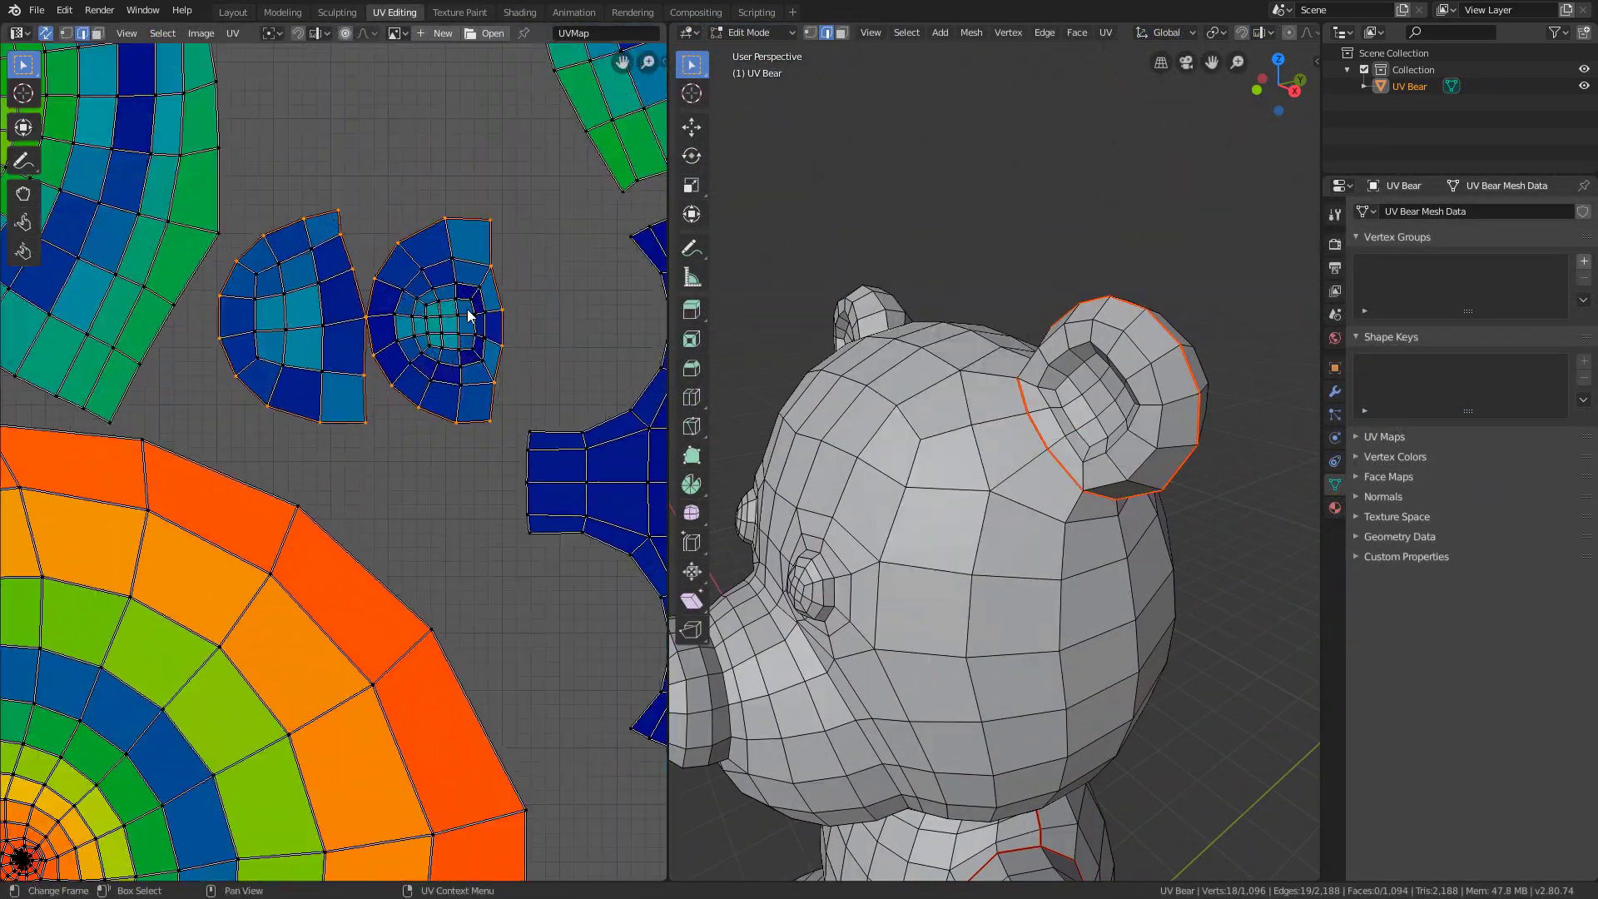
Select the loop around the teddy bear's ear and re-unwrap the bear's UVs.
left_click(909, 34)
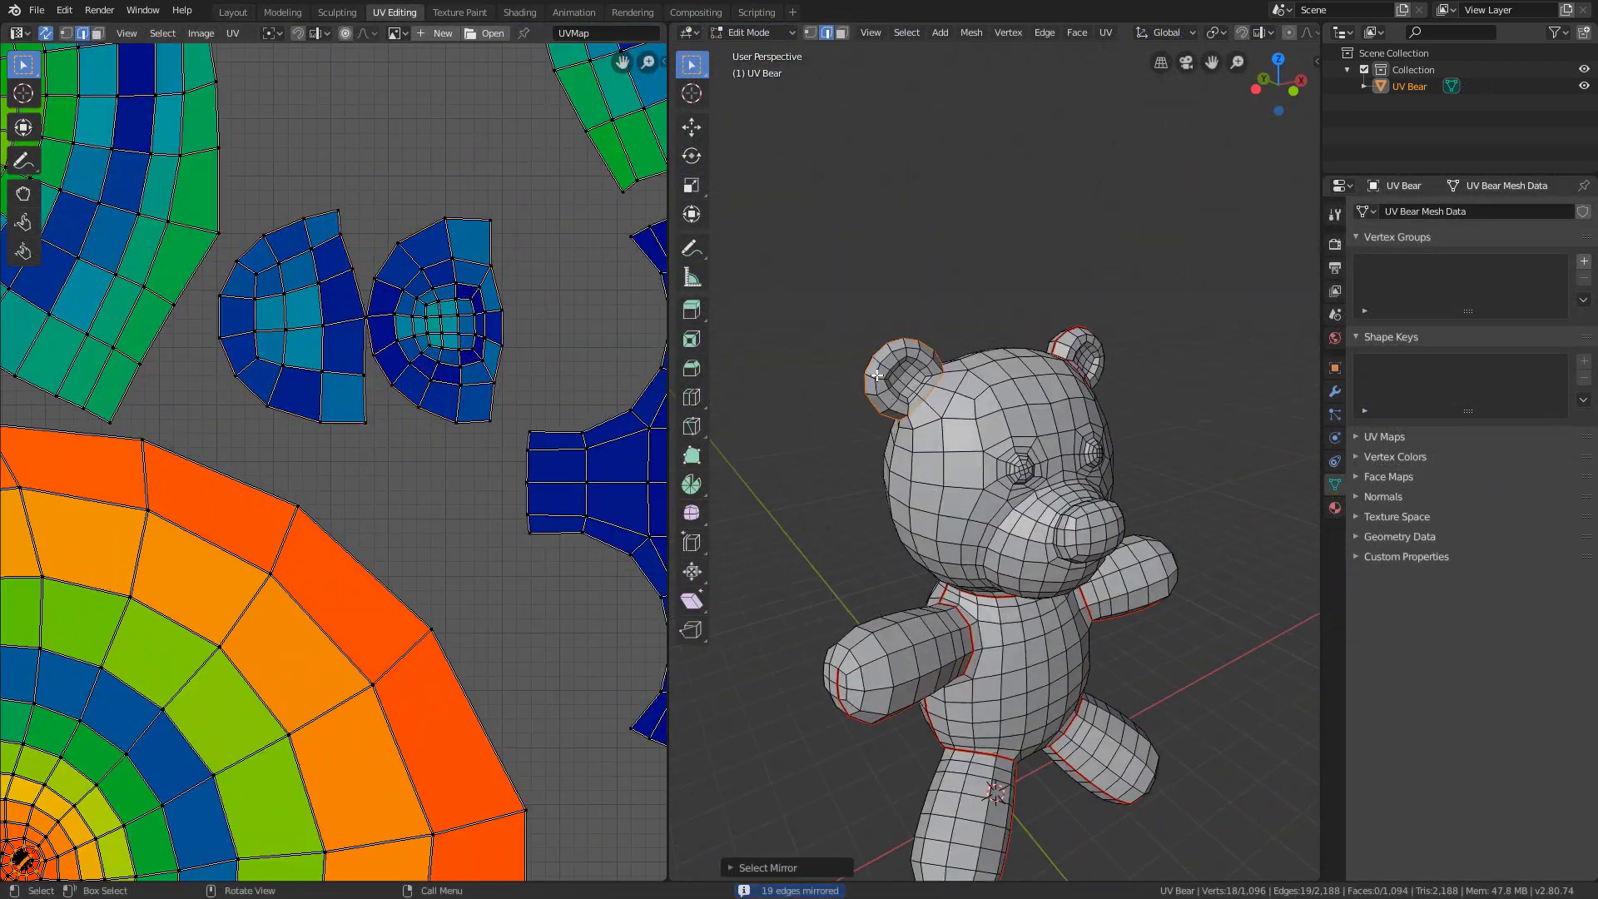
right_click(786, 417)
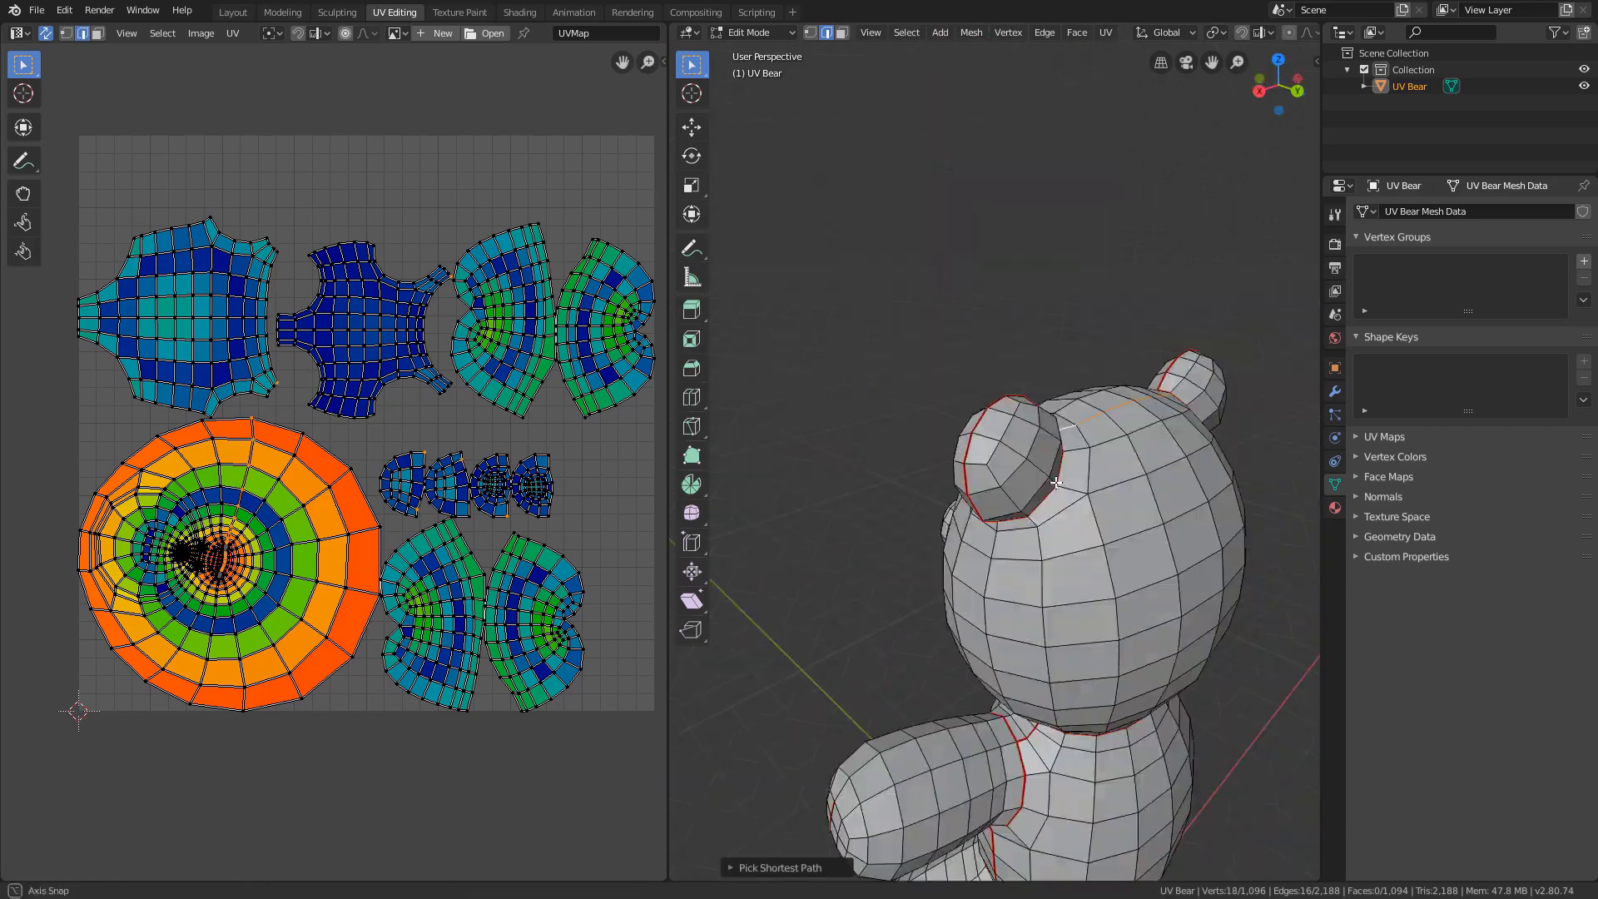
right_click(1106, 699)
left_click(1106, 699)
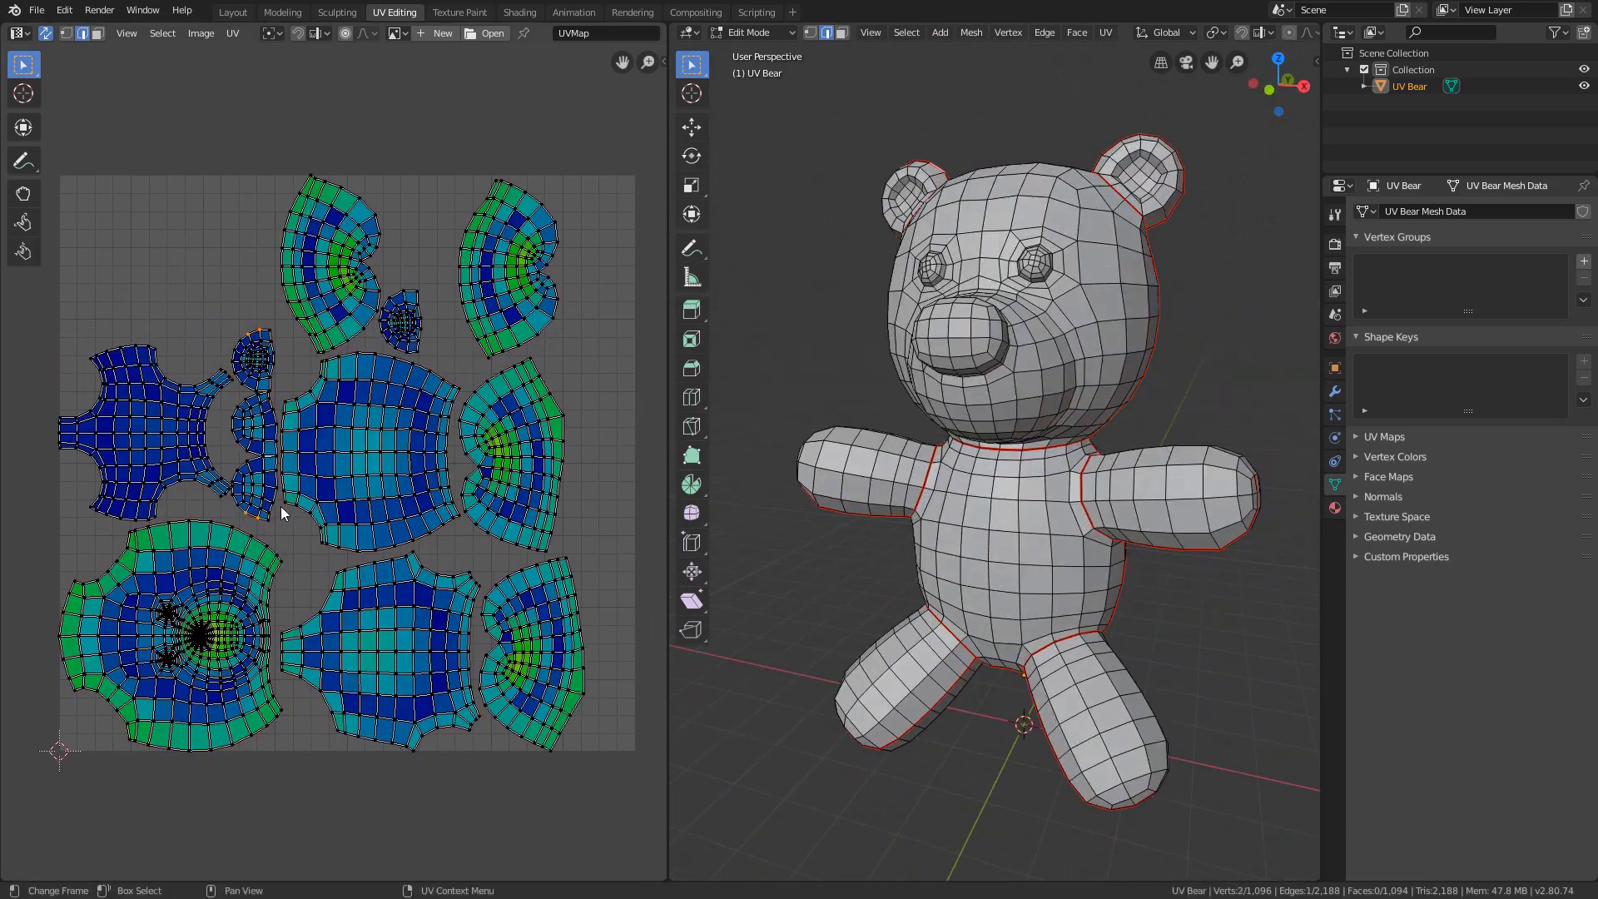
Position the decal stencil on the helicopter's tail and undo the red BLEND28 stroke.
scroll(267, 500, "up", 6)
scroll(471, 488, "down", 5)
scroll(453, 416, "up", 6)
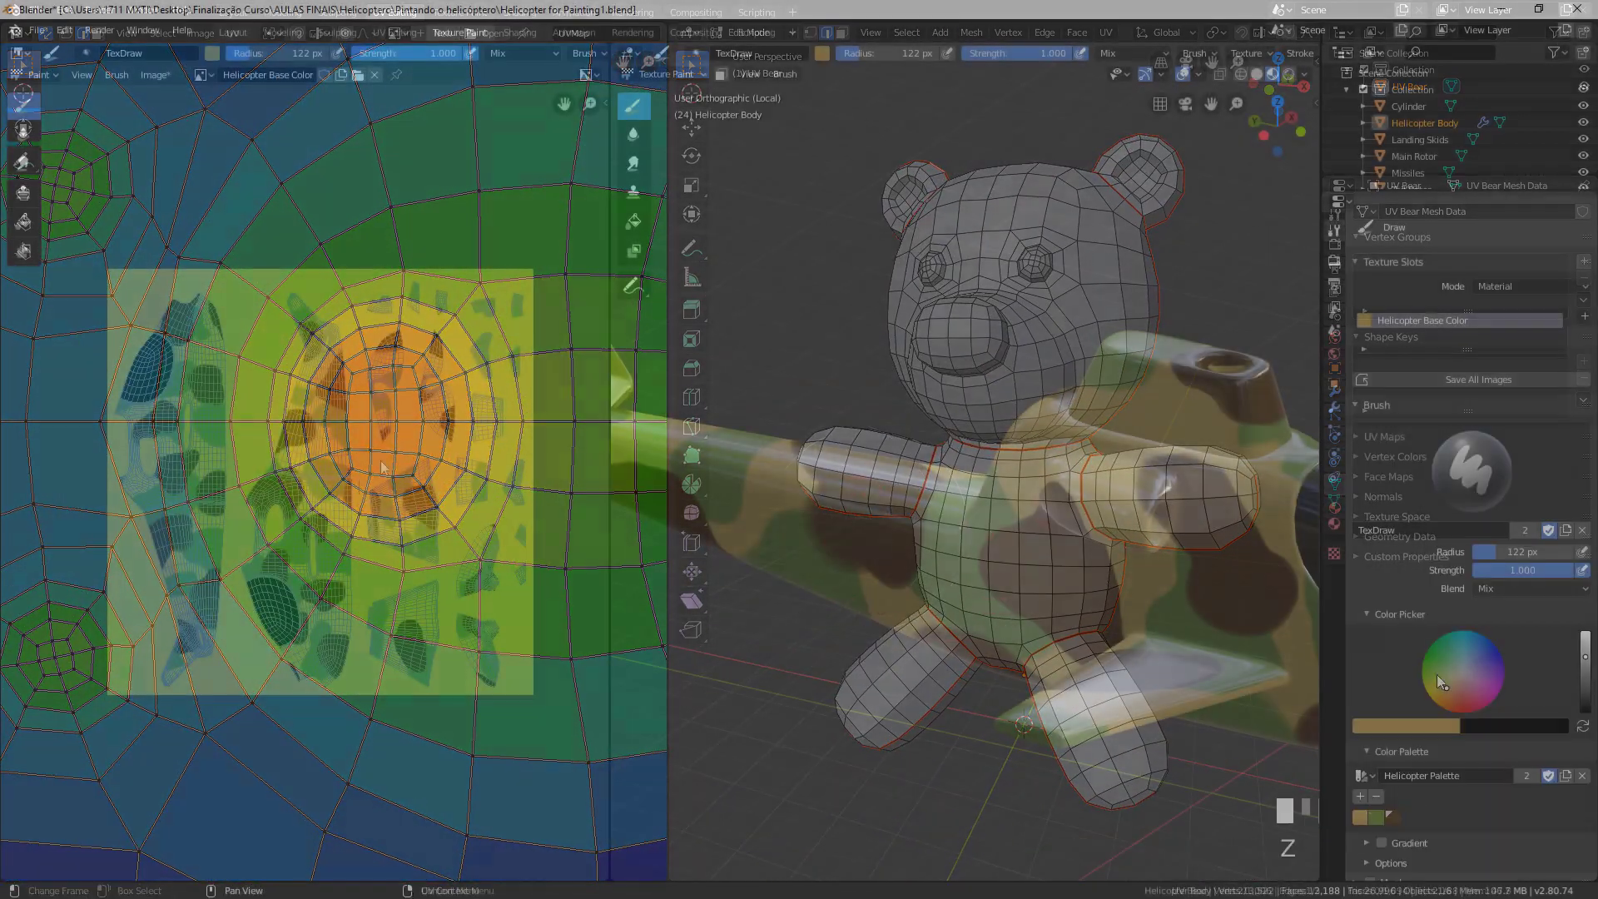
scroll(998, 499, "up", 3)
middle_click_drag(956, 533, 1035, 568)
mouse_move(1035, 567)
right_mouse_down("shift")
mouse_move(922, 607)
mouse_move(1091, 527)
right_mouse_up("shift")
scroll(1050, 554, "up", 2)
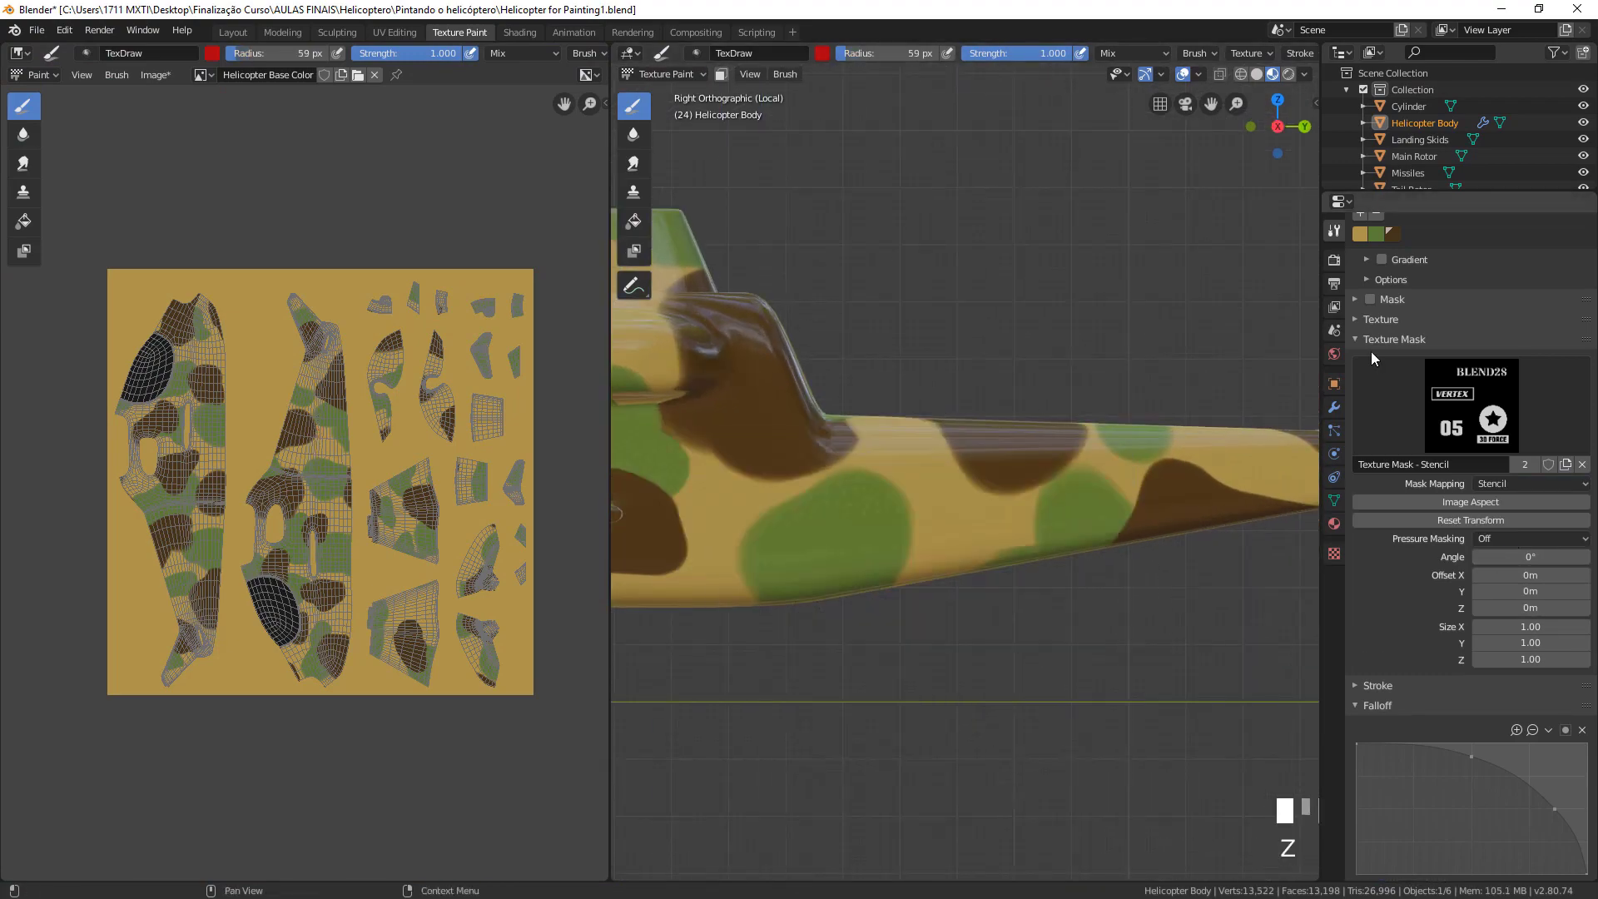
left_click(1378, 319)
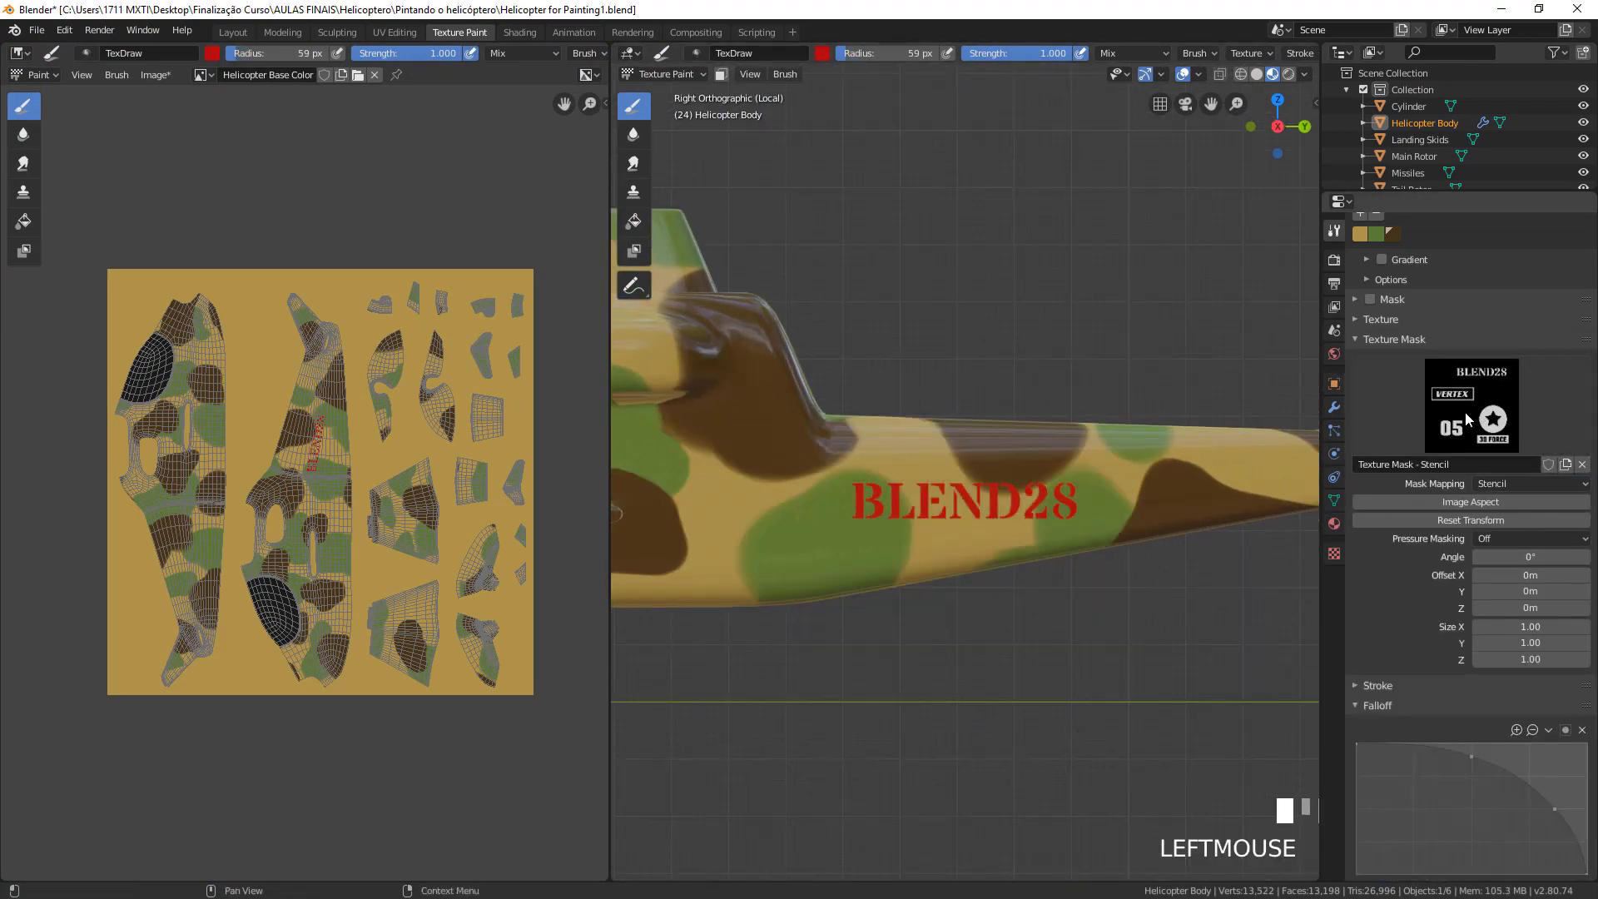
key("ctrl+z")
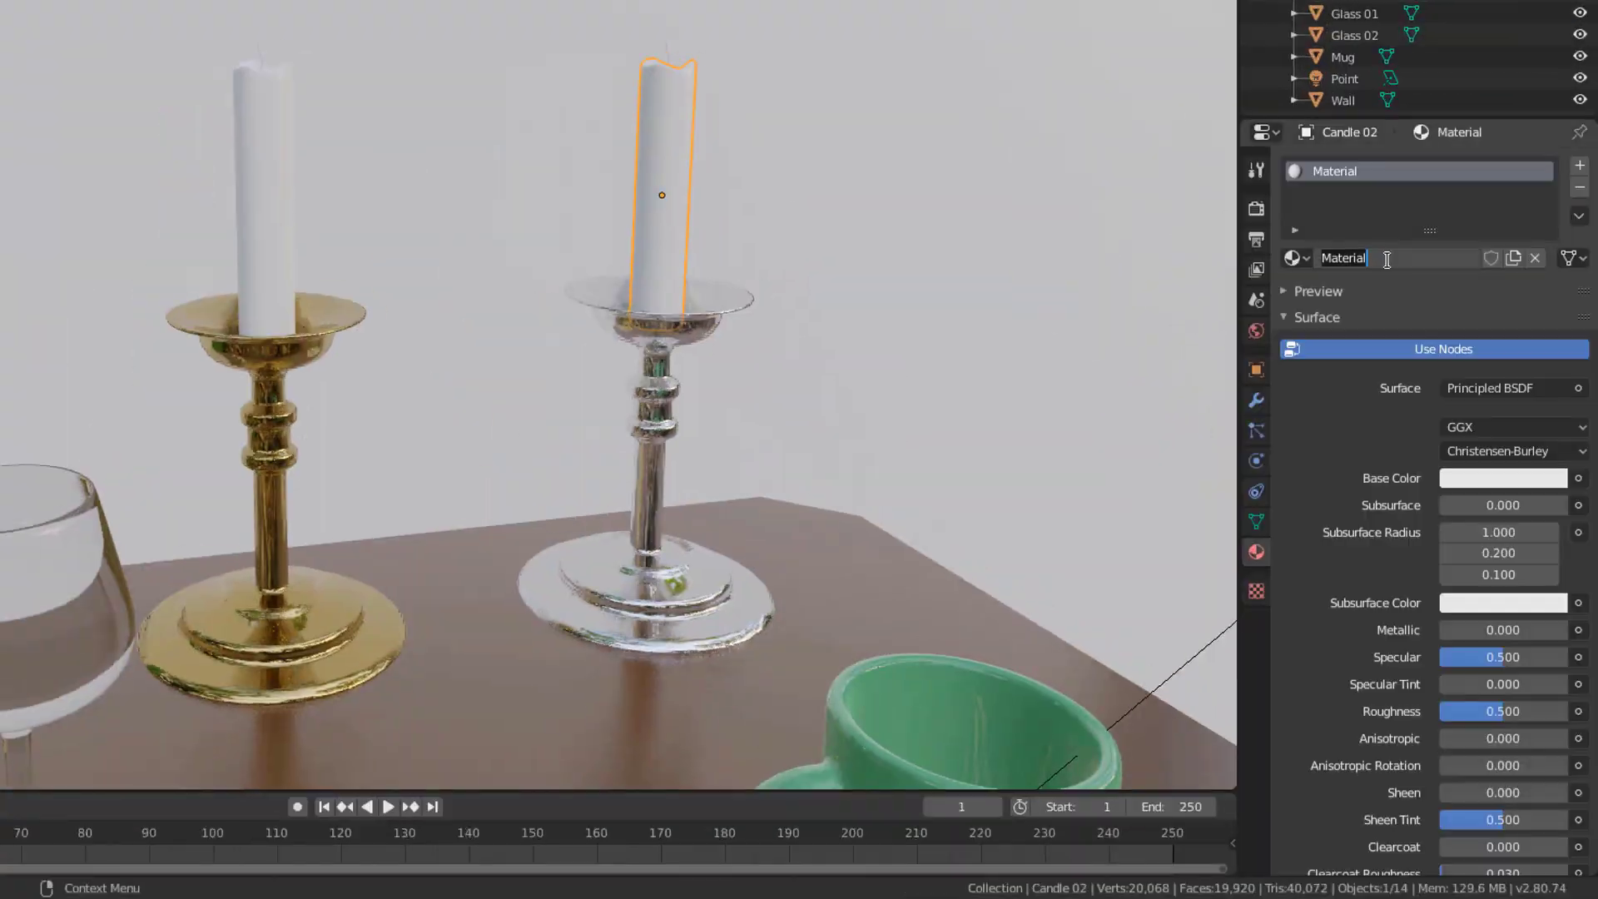
Play back the Red Boat animation to frame 220 and review the View Layer passes.
left_click(1497, 475)
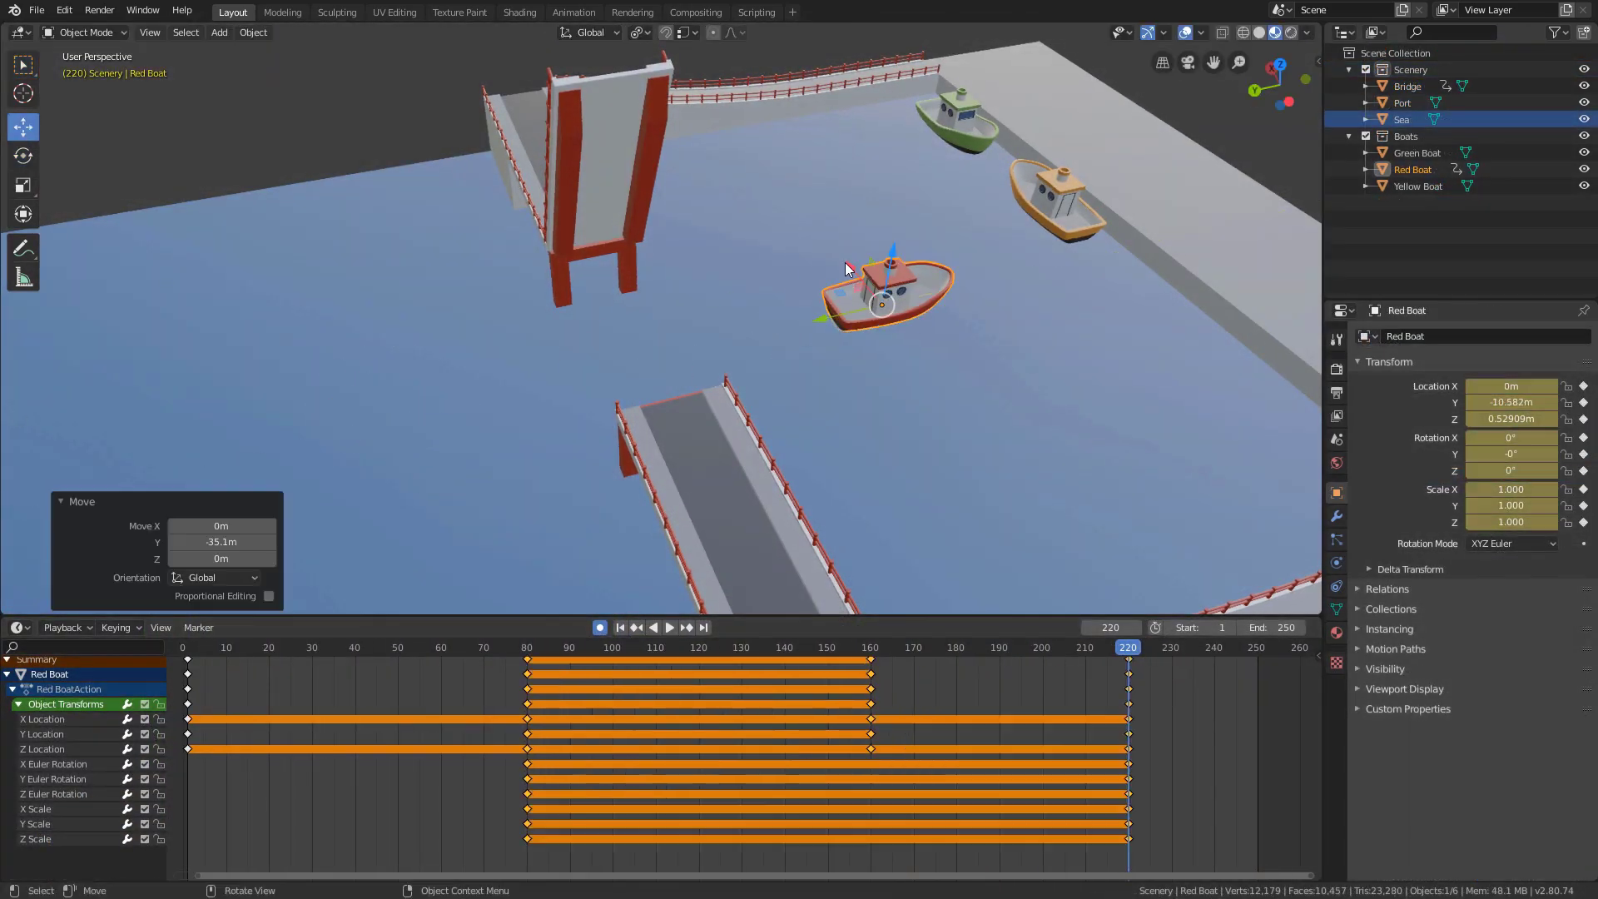
key("space")
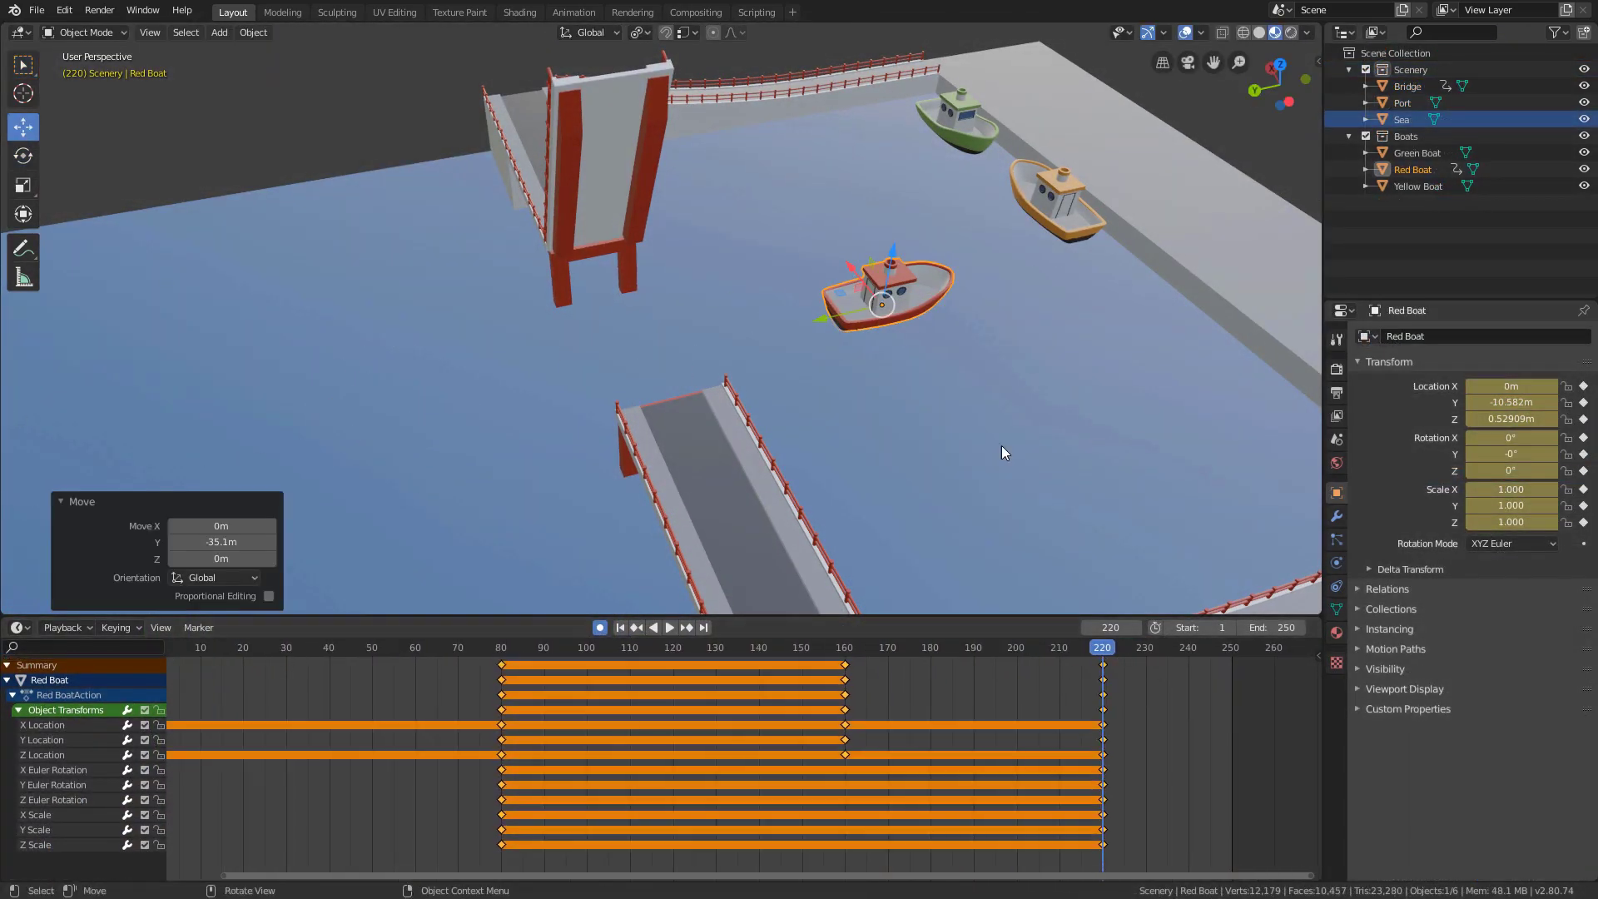
middle_click_drag(974, 466, 1097, 681)
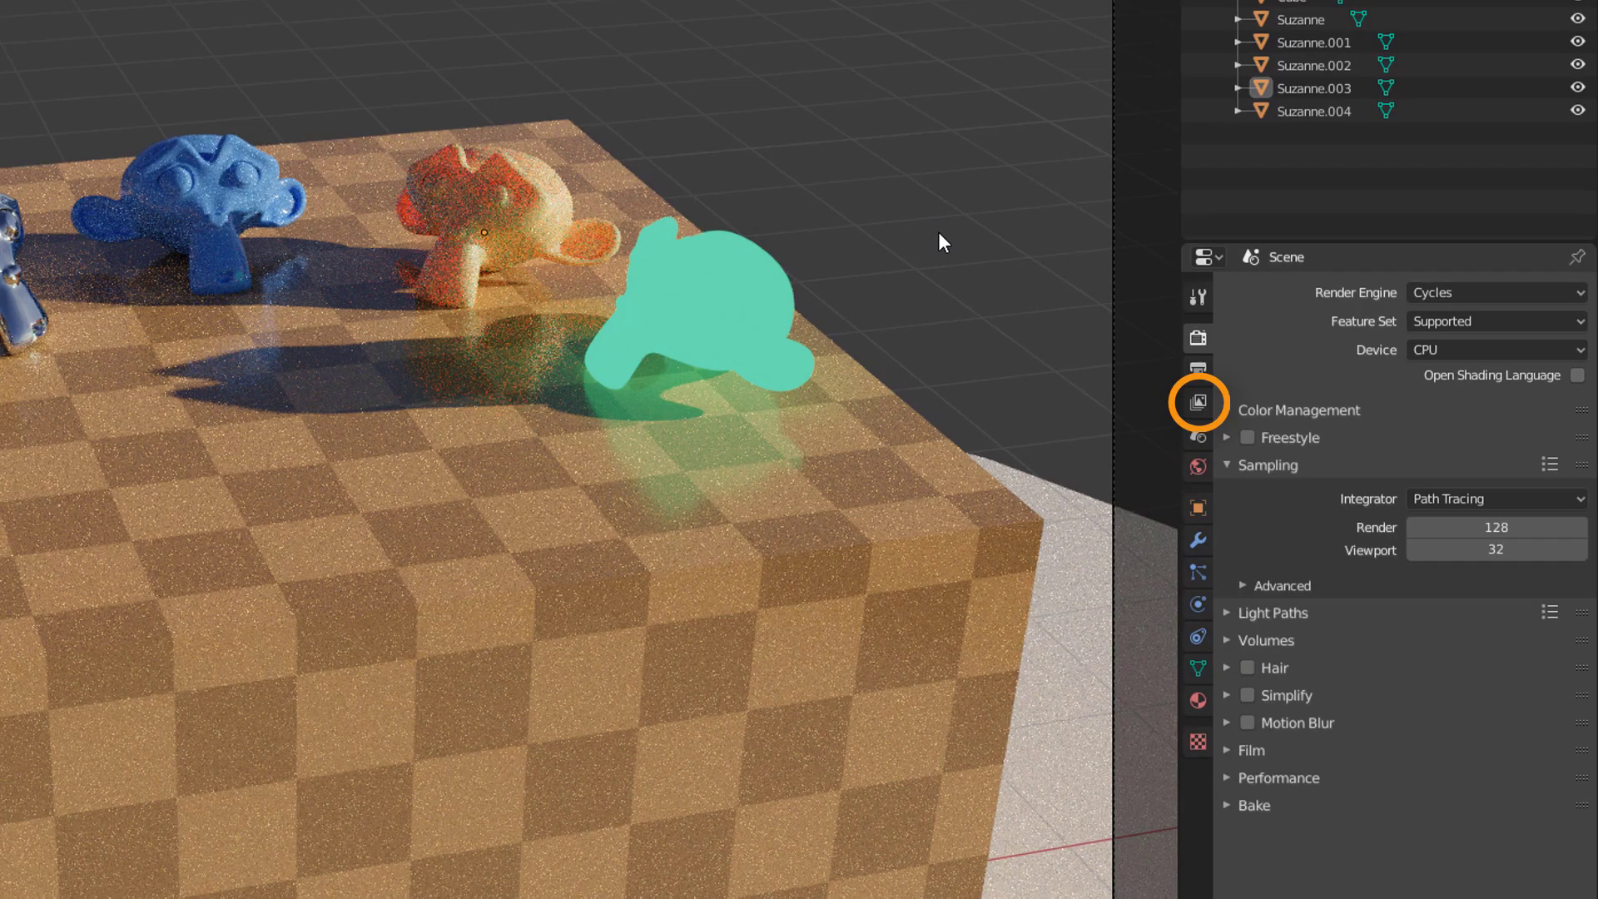
left_click(1307, 414)
left_click(1252, 355)
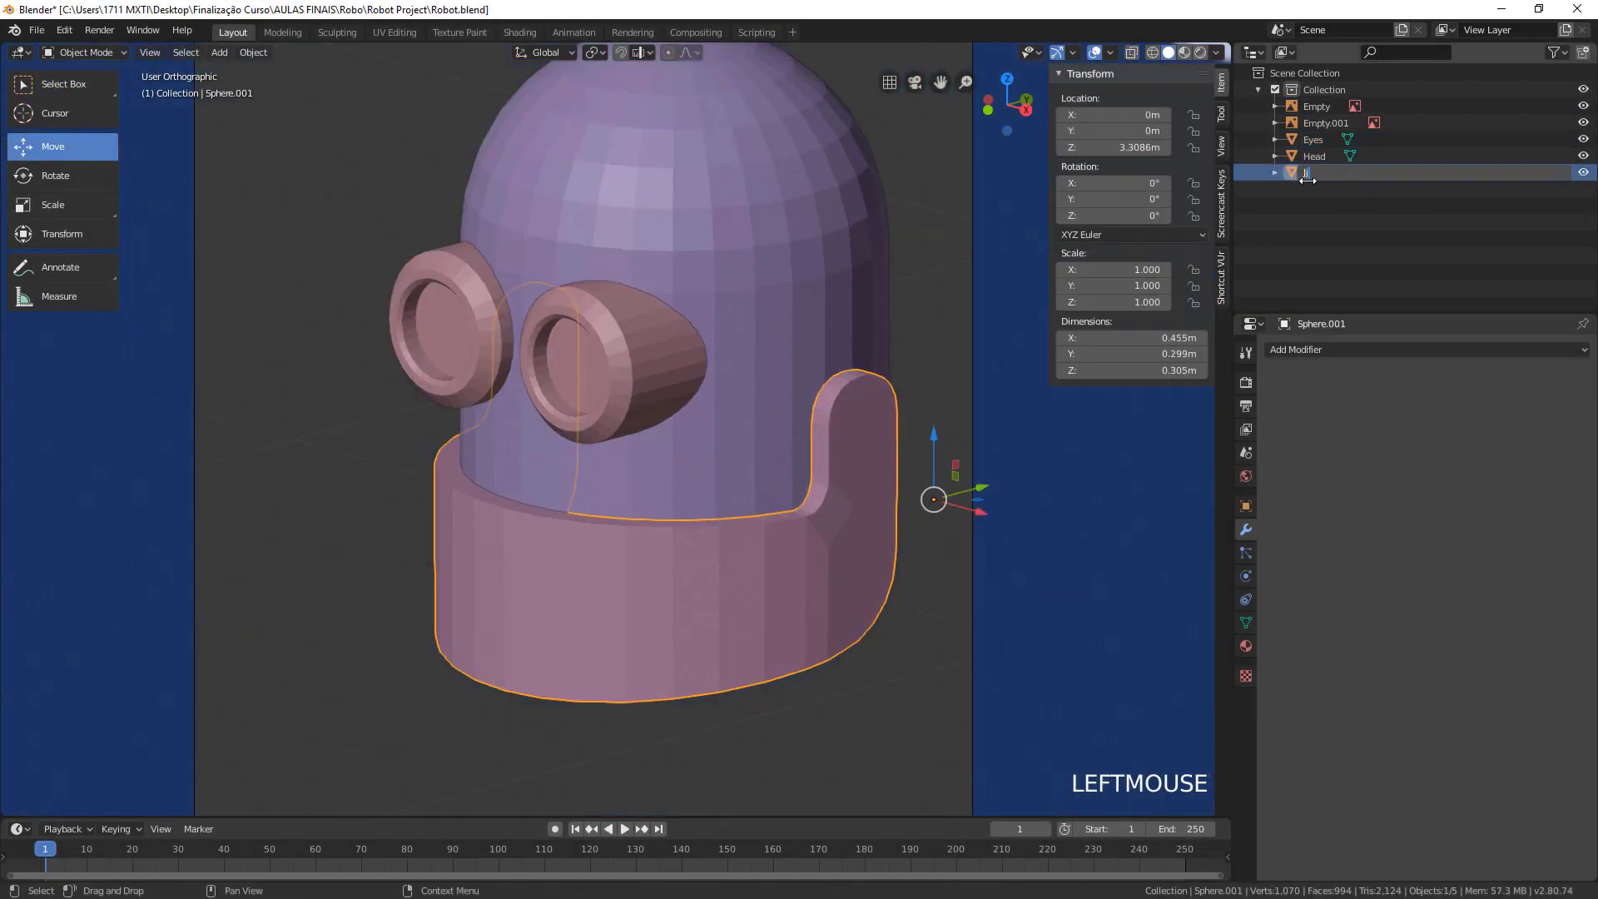
Enter Edit Mode on the robot's jaw and select an edge loop along it.
middle_click_drag(908, 642, 797, 493, "shift")
key("Tab")
left_click(797, 493, "alt+shift")
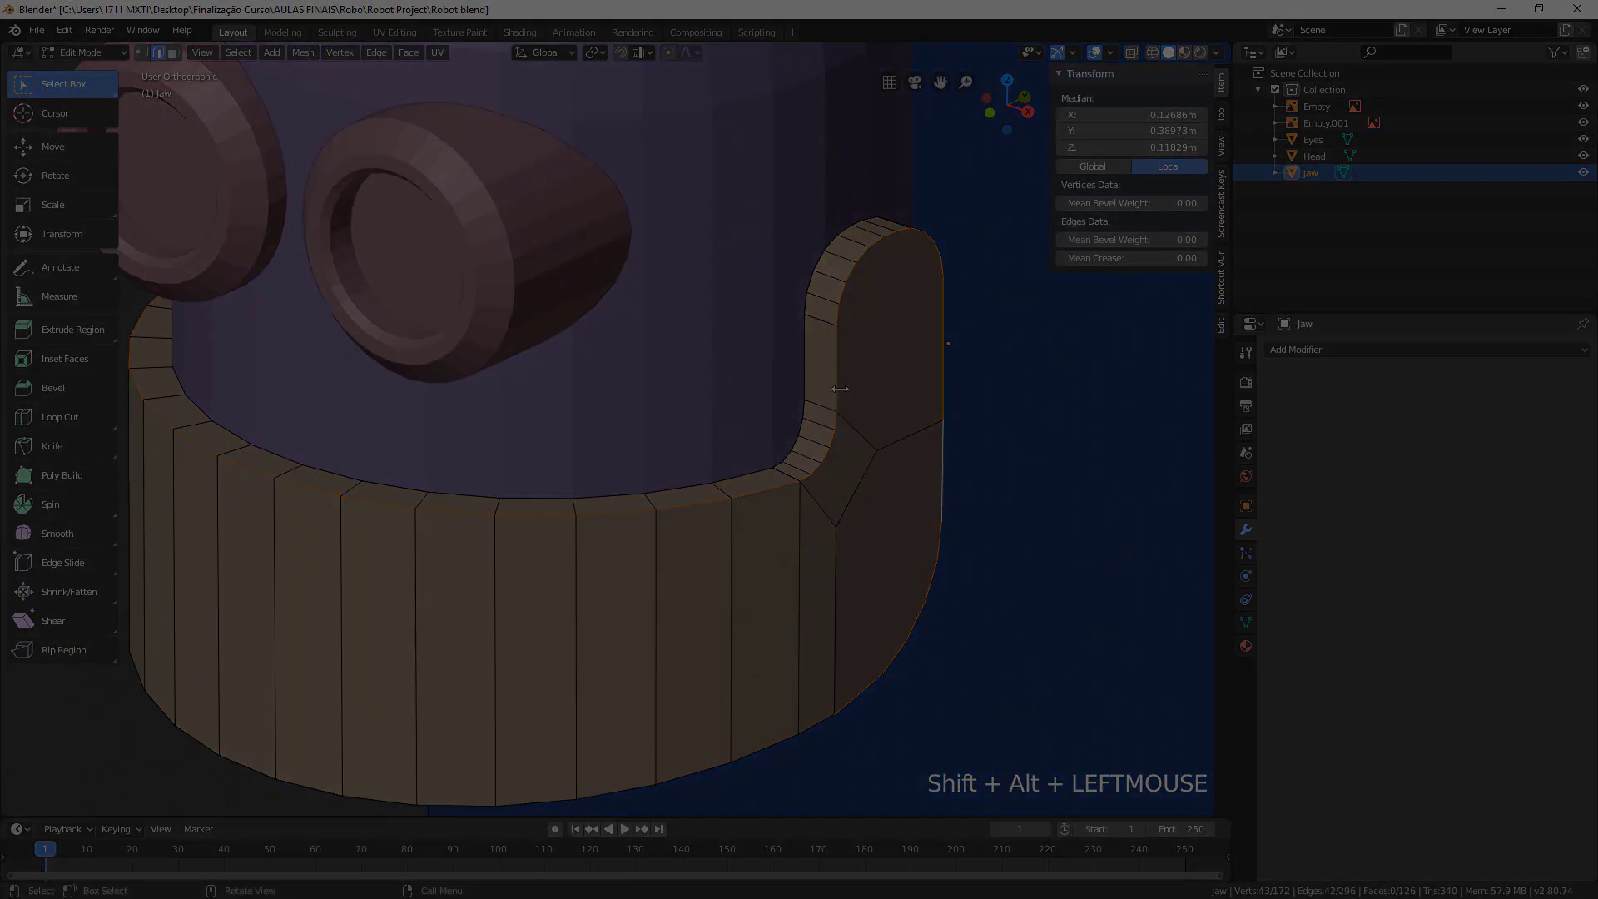